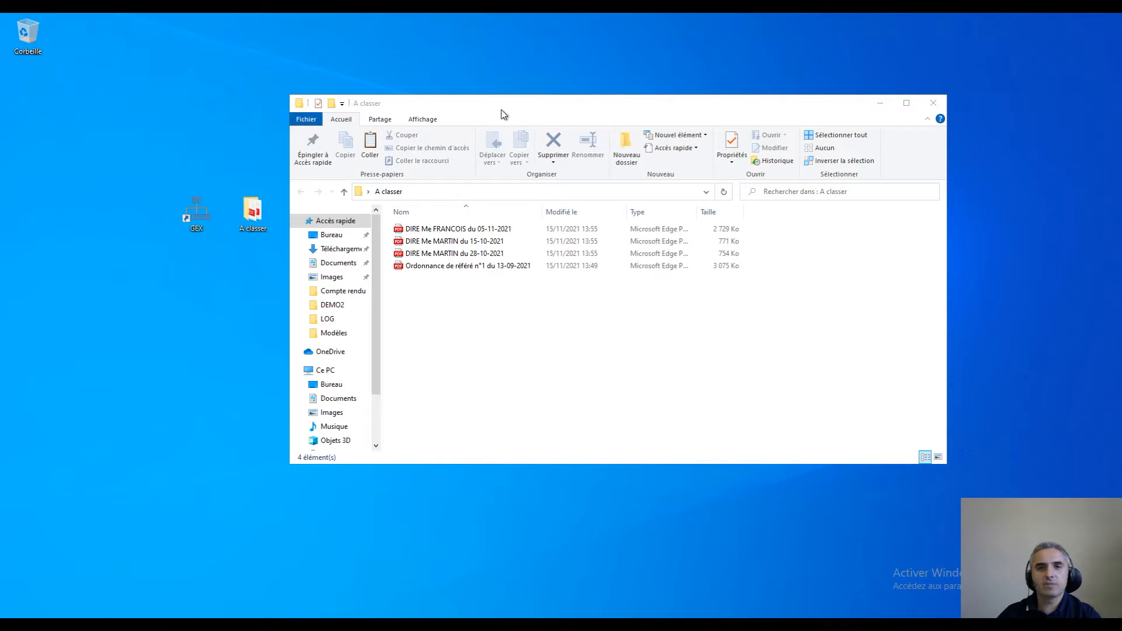
# Launch GEX from the desktop and log in by entering the account password
pyautogui.doubleClick(204, 213)
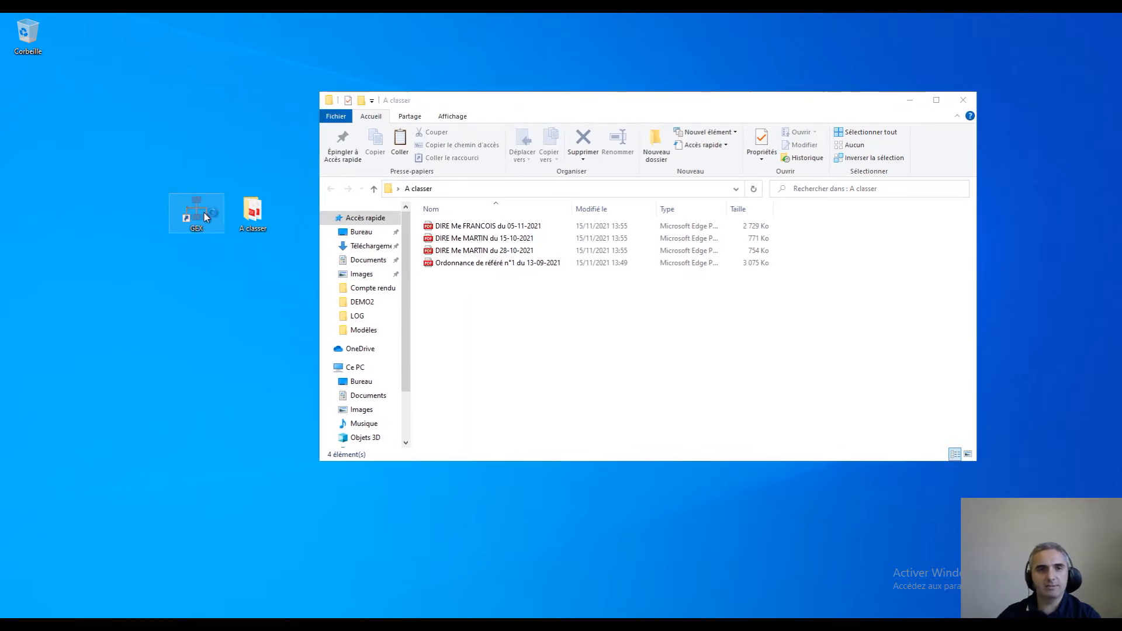
pyautogui.write('********')
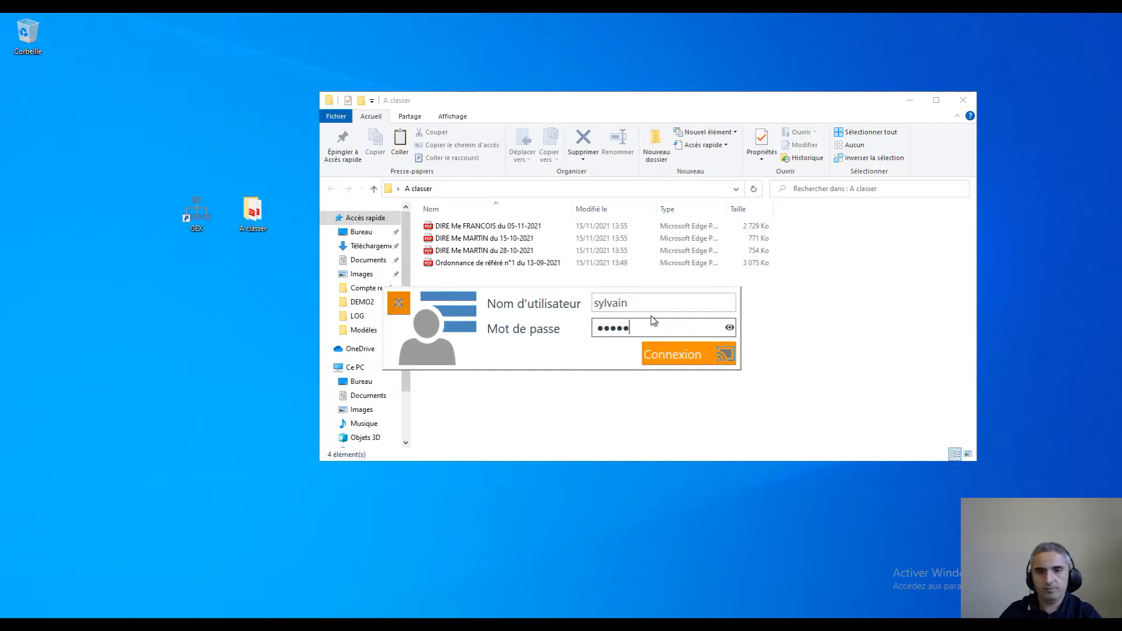
pyautogui.press('Return')
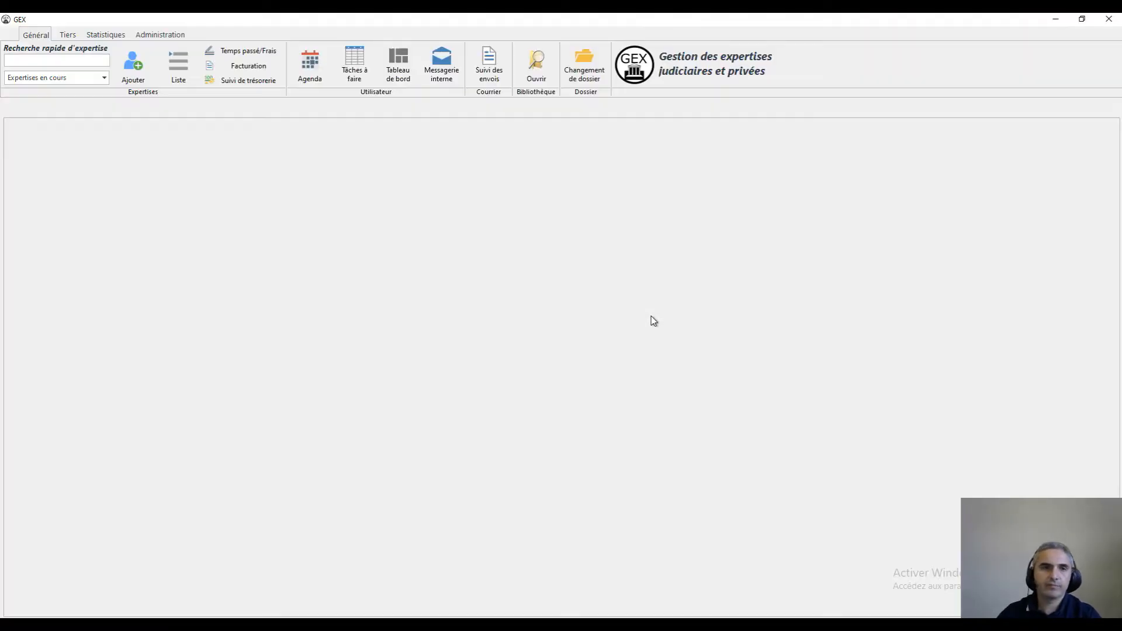
# Open the ongoing case from the expertise list and browse the Défendeur, Demandeur, Expert and Tribunal folders in its Pièces
pyautogui.click(179, 69)
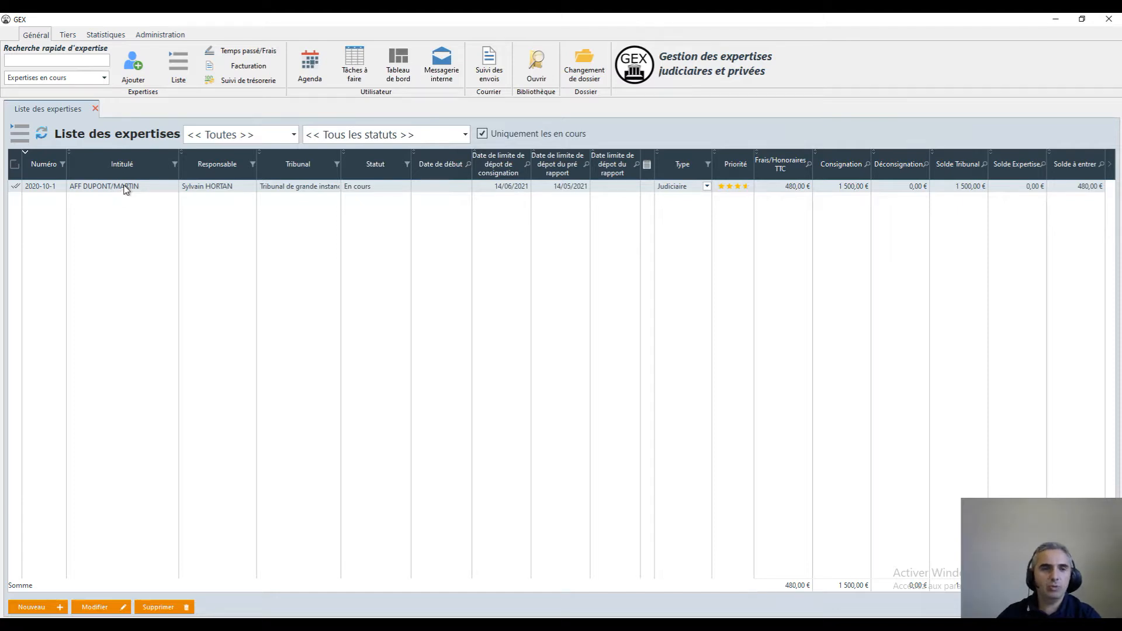
pyautogui.doubleClick(122, 188)
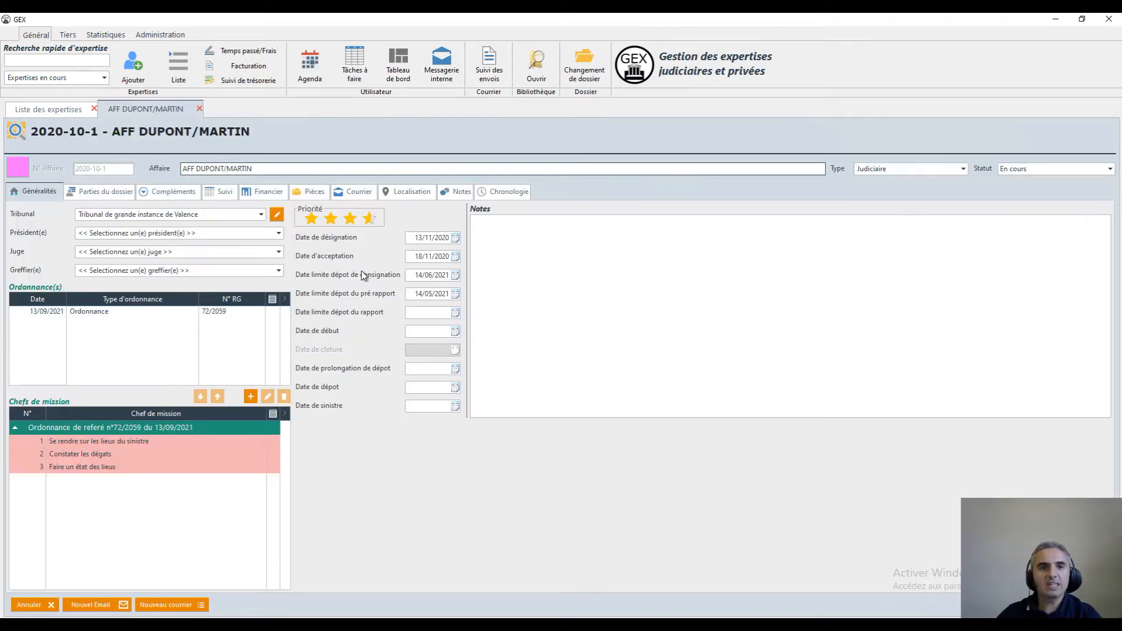
pyautogui.click(310, 193)
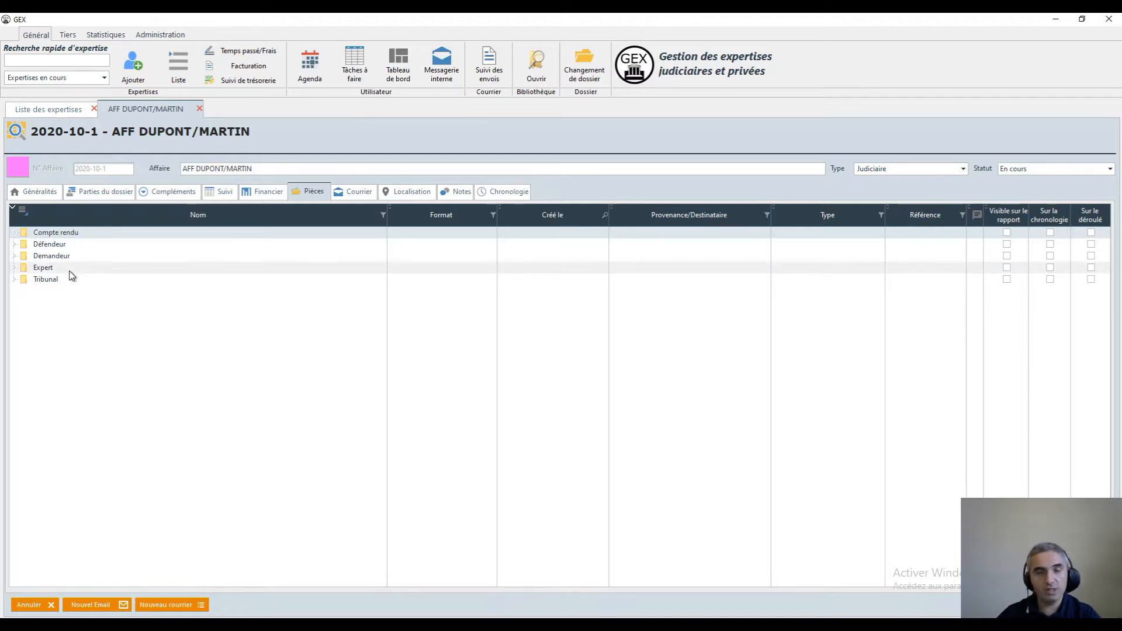
pyautogui.click(58, 245)
pyautogui.click(59, 257)
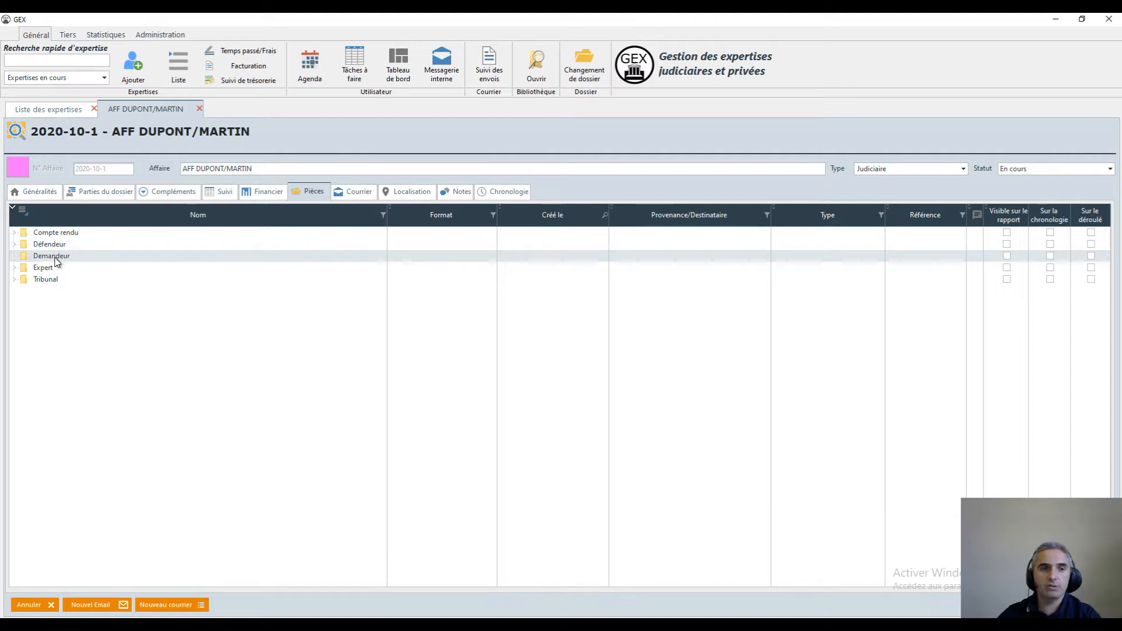
pyautogui.click(54, 269)
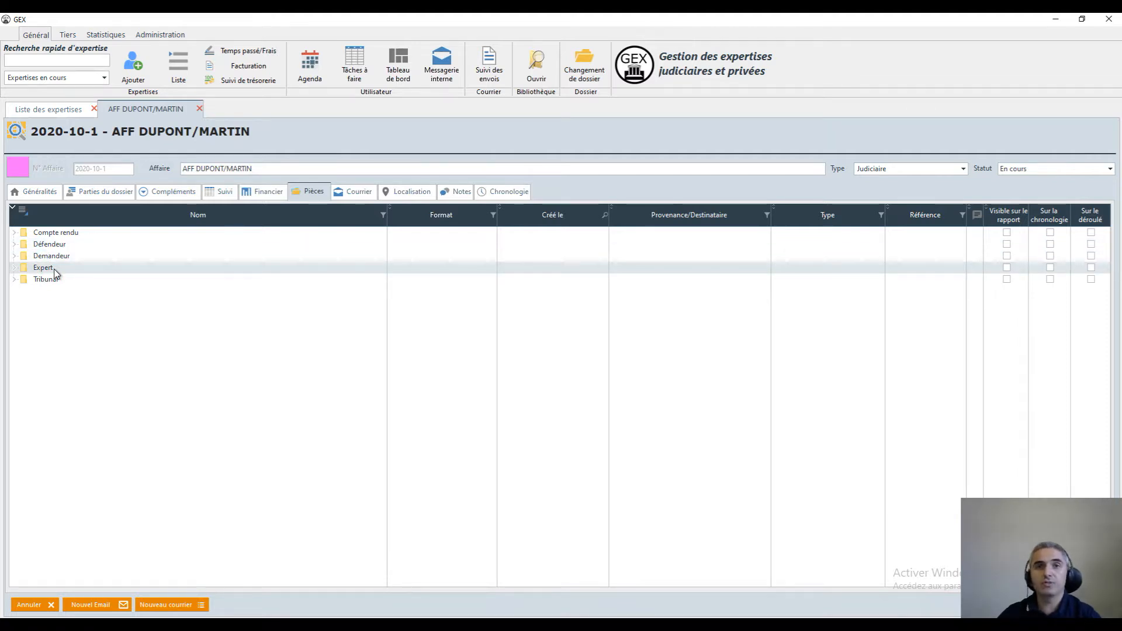
pyautogui.click(56, 280)
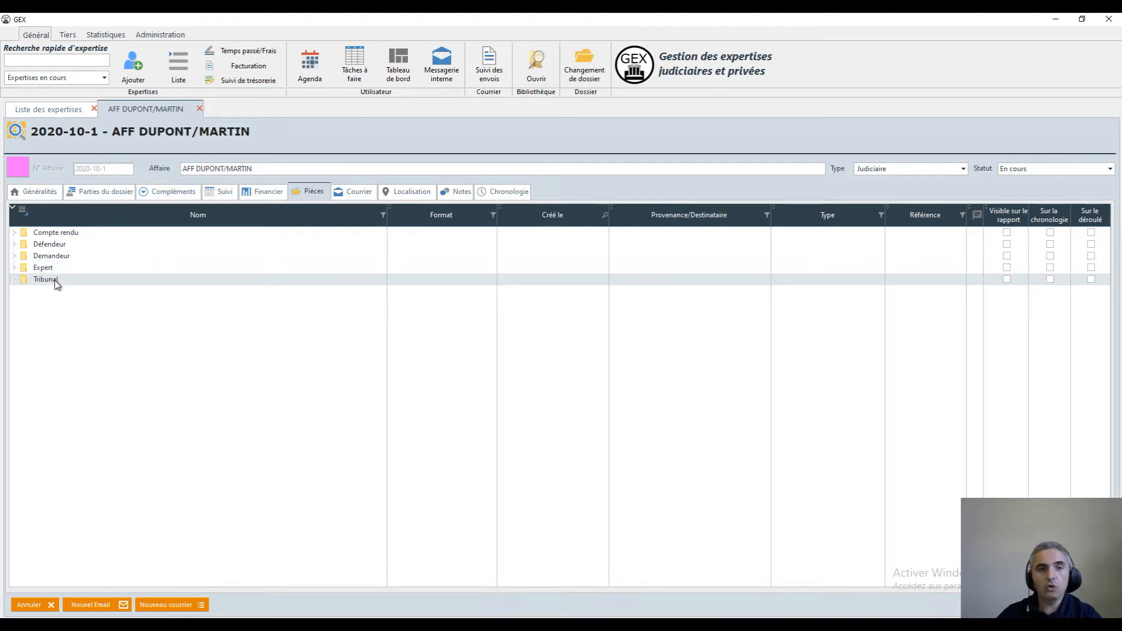
# Add "Ordonnance de référé n°1 du 13-09-2021" from the A classer folder to Ordonnances under Tribunal, keeping the original file
pyautogui.click(16, 281)
pyautogui.click(82, 295)
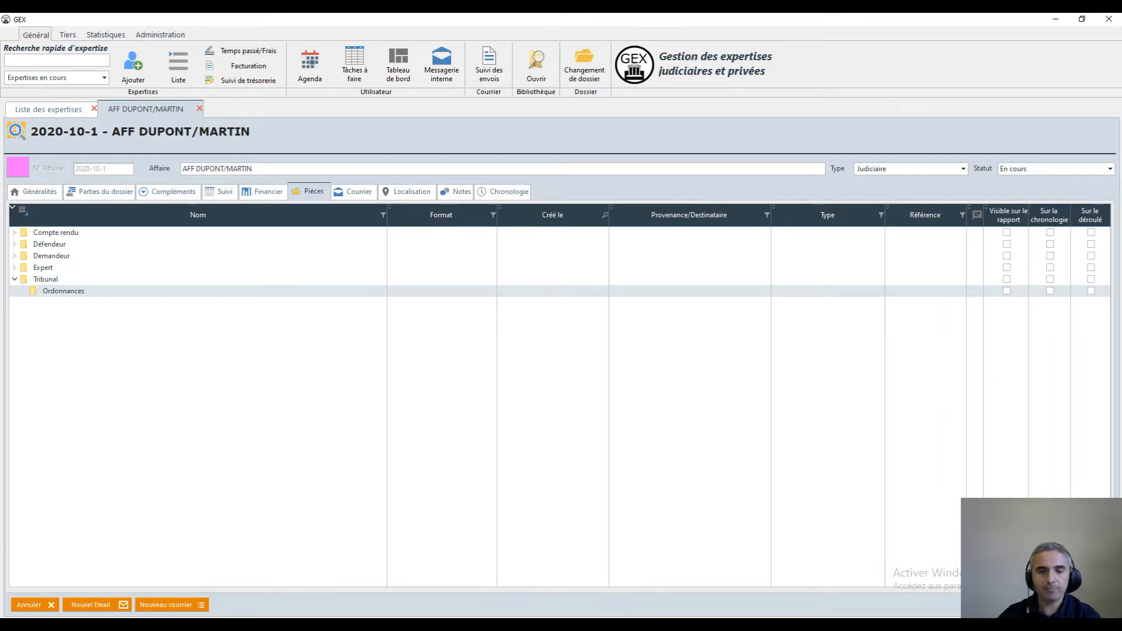
pyautogui.click(337, 578)
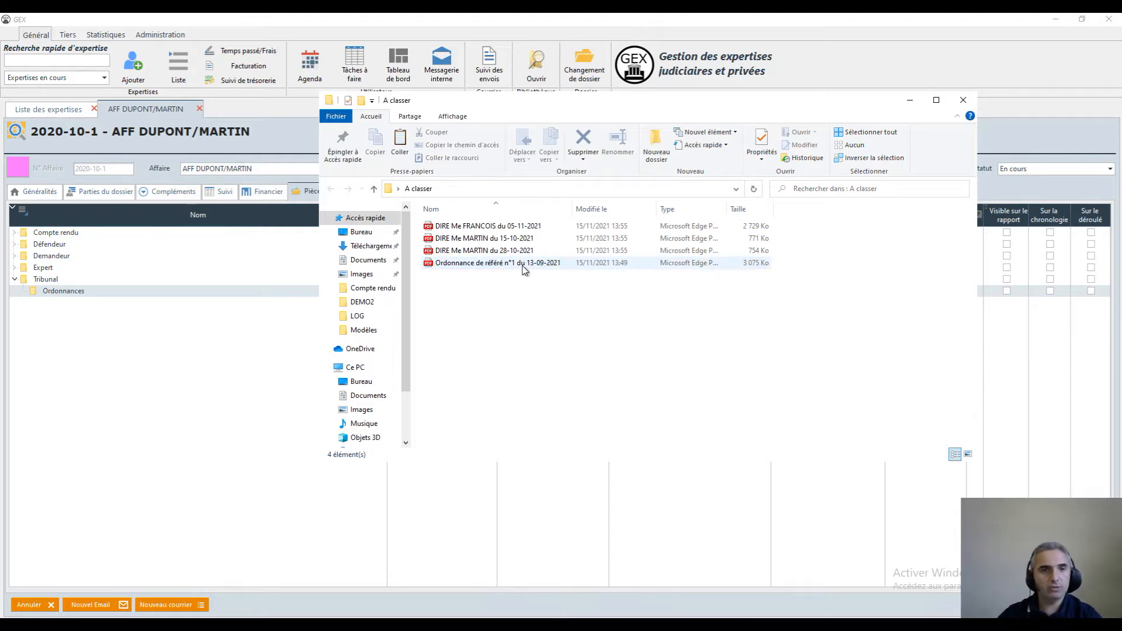
pyautogui.moveTo(523, 267); pyautogui.dragTo(60, 295)
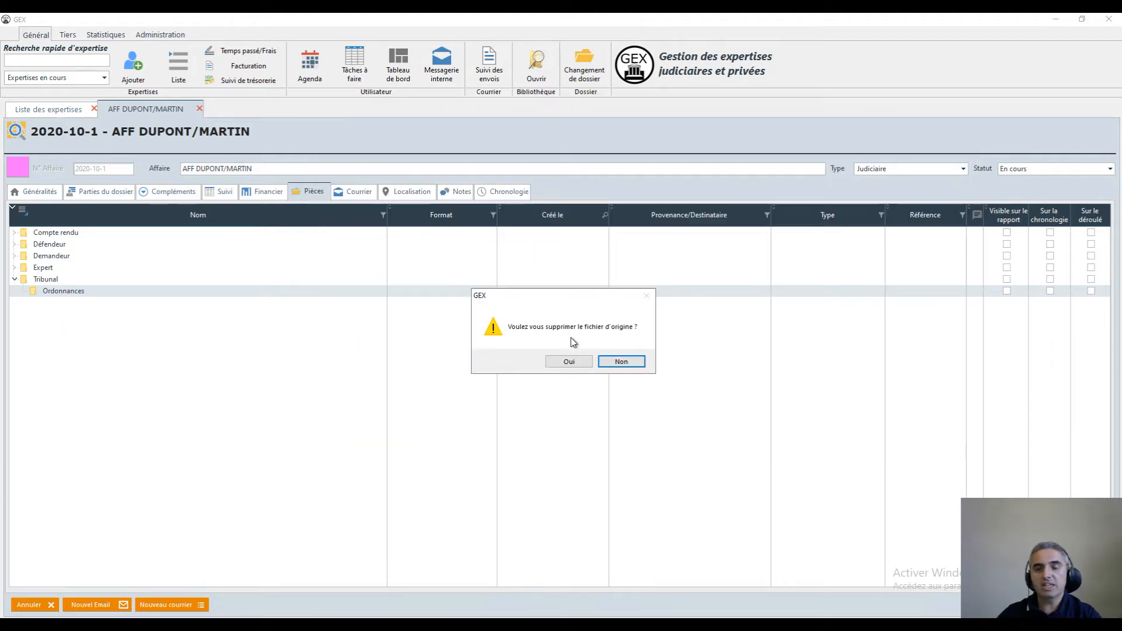
pyautogui.click(623, 362)
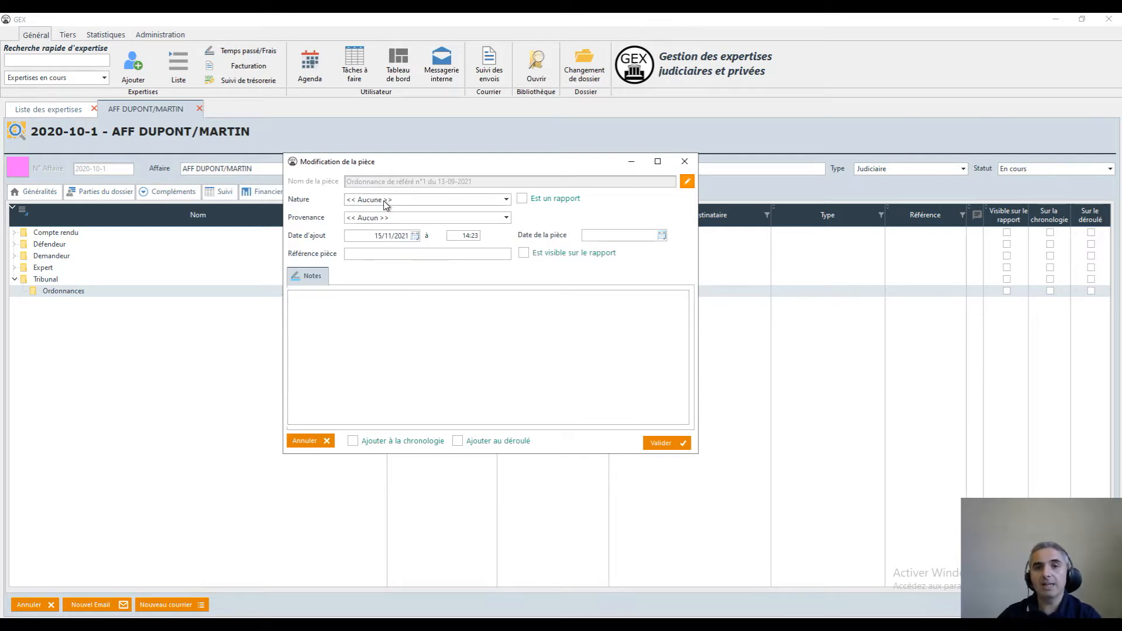
# Set the court order's nature to Ordonnance and its document date to 13/09/2021
pyautogui.click(415, 202)
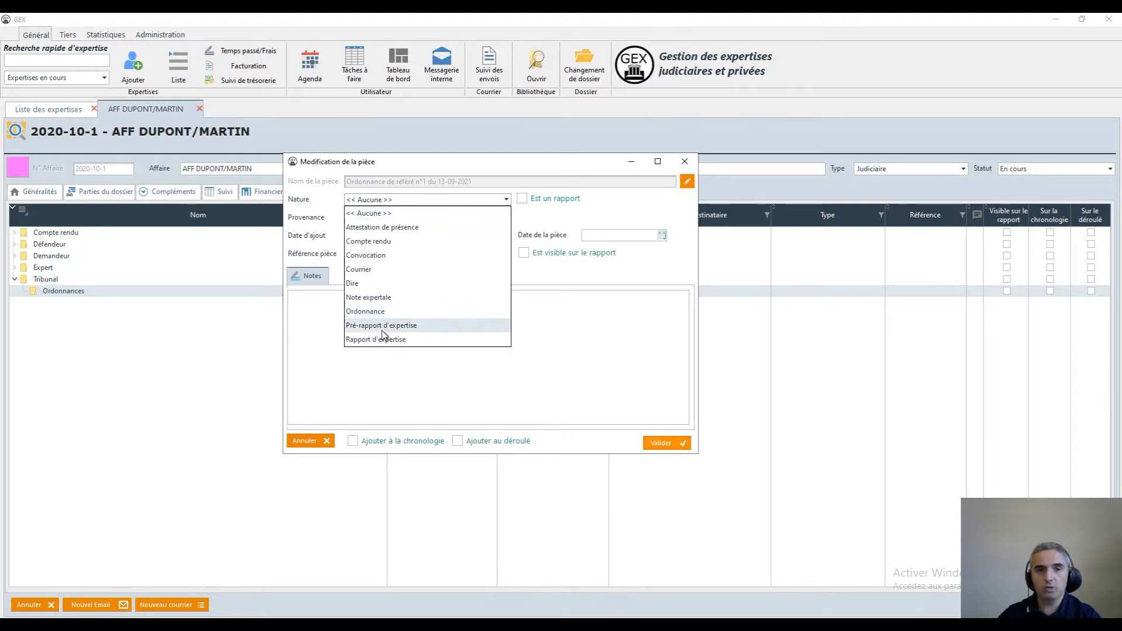
pyautogui.click(383, 311)
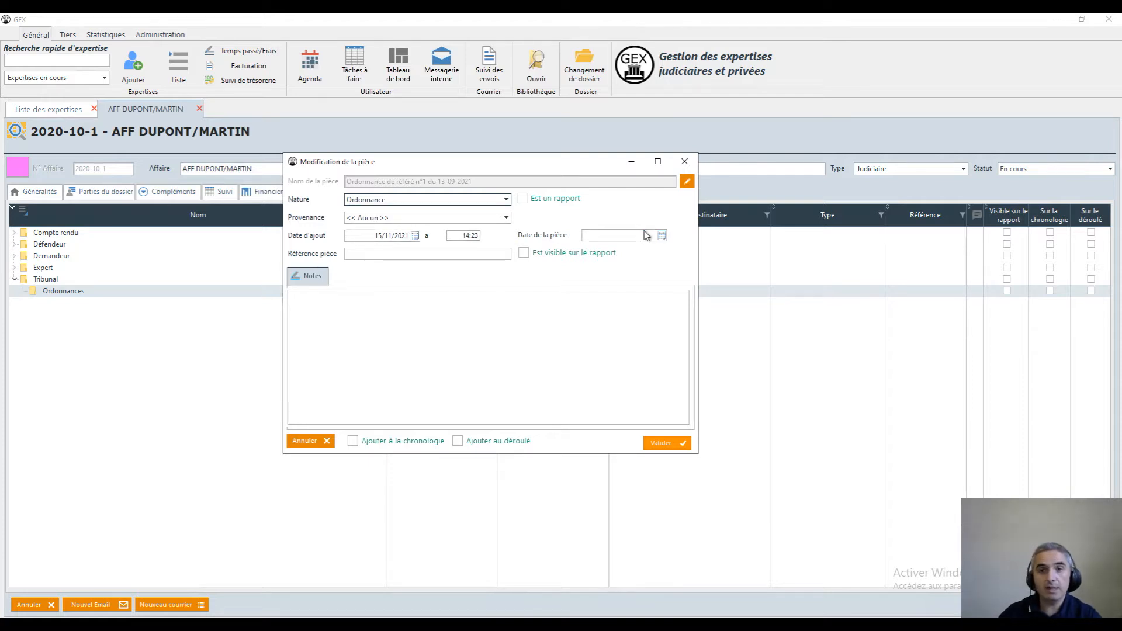
pyautogui.click(663, 236)
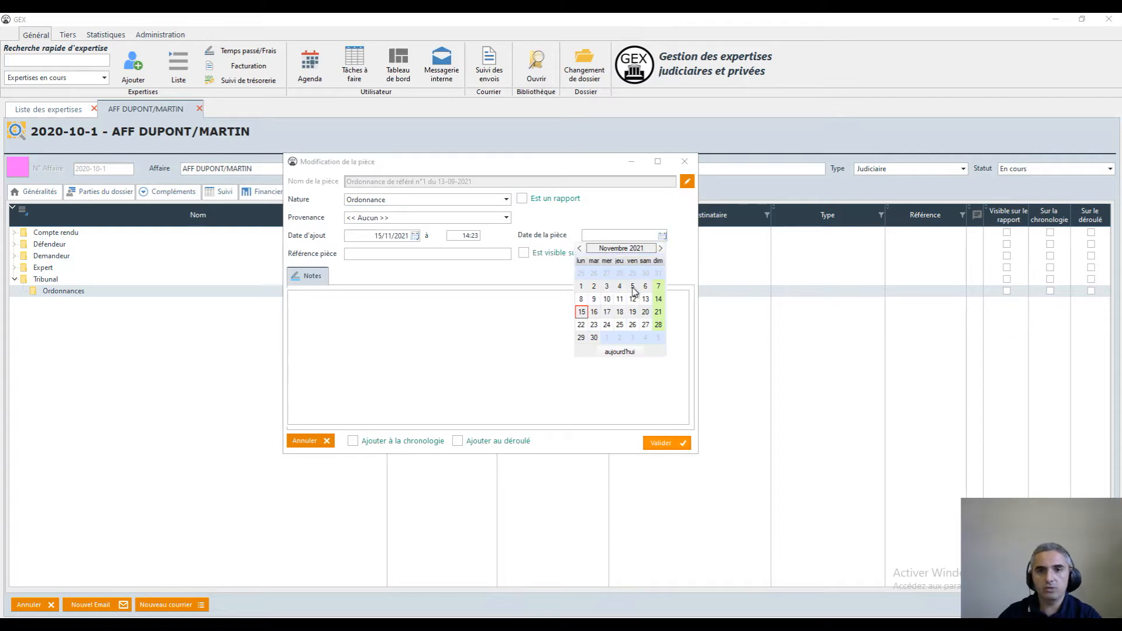
pyautogui.click(581, 249)
pyautogui.click(580, 249)
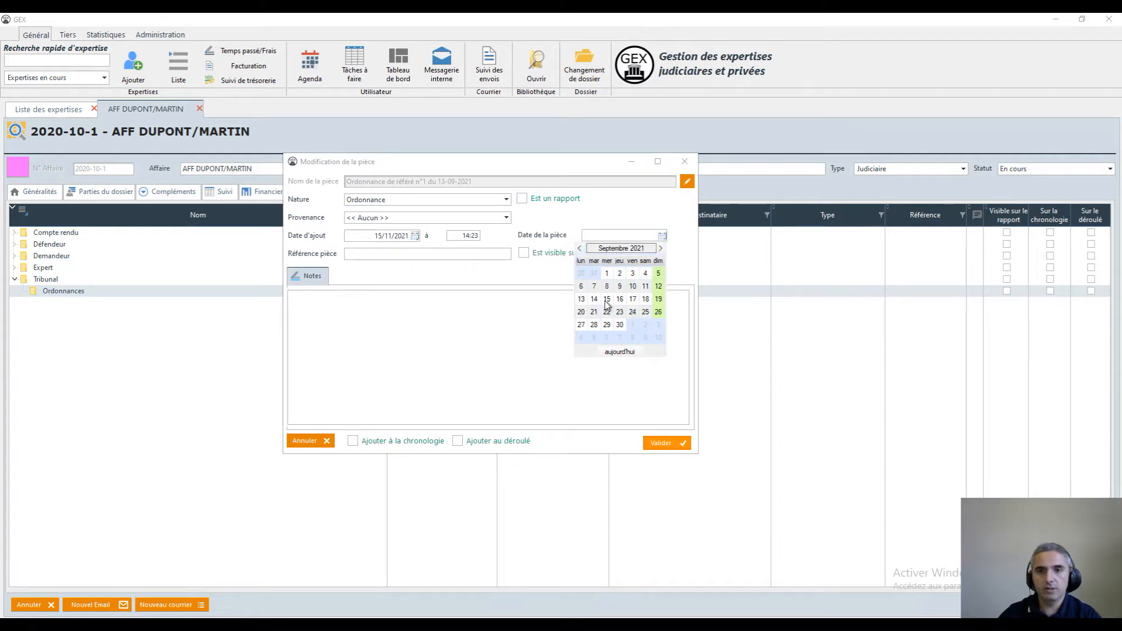
pyautogui.click(580, 299)
# Give the order the reference 97/23, mark it visible in the report, validate it and select it in the Ordonnances folder
pyautogui.click(384, 254)
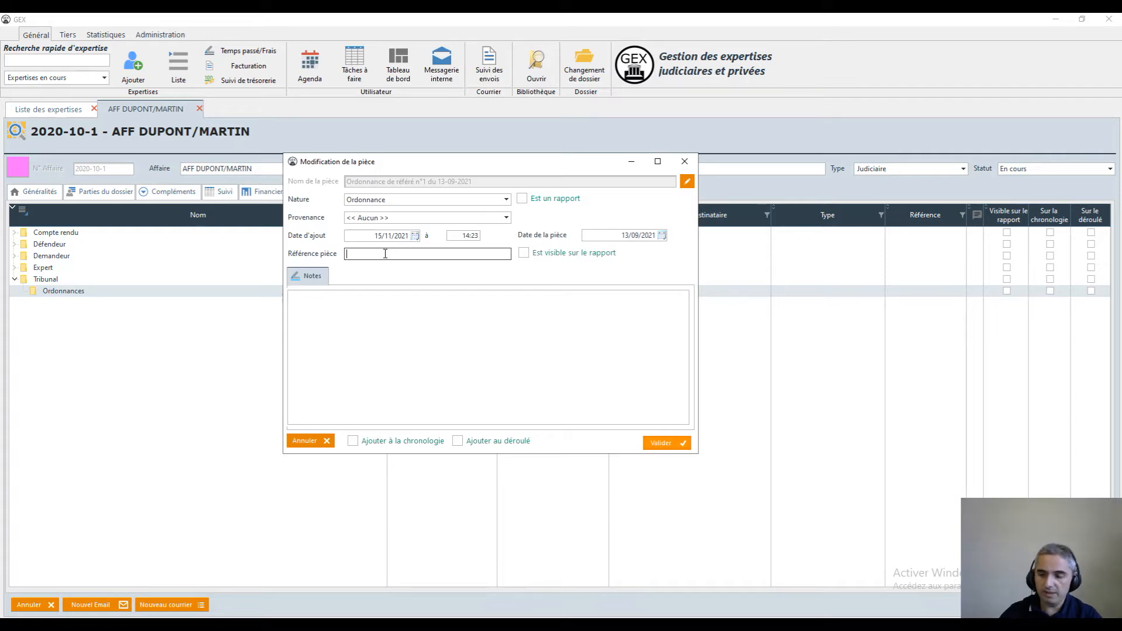
pyautogui.write('97/23')
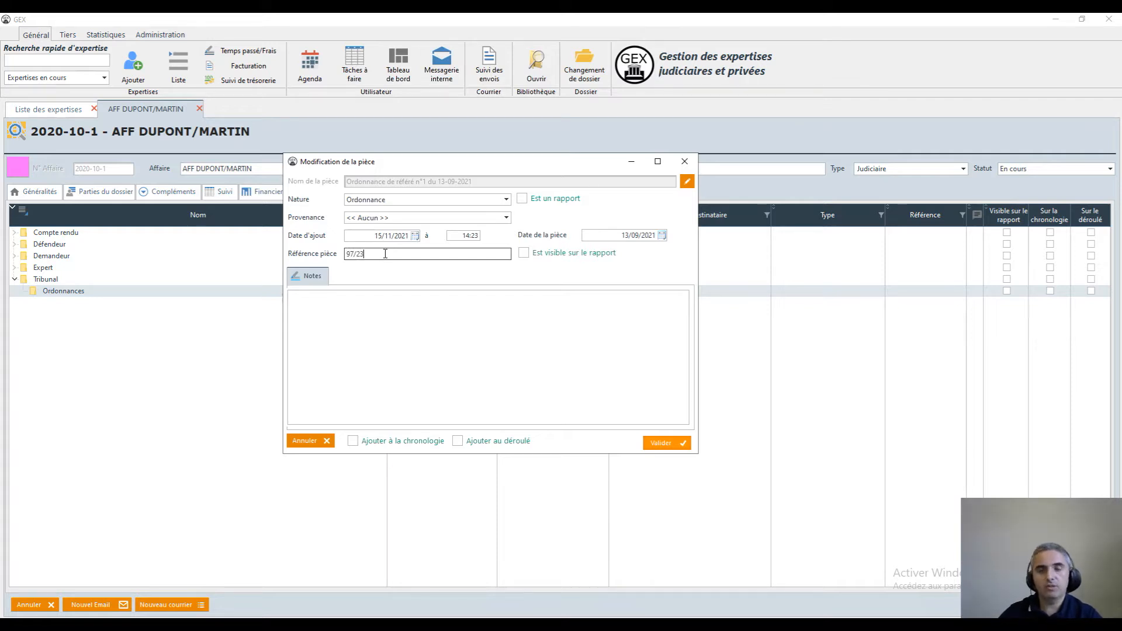
pyautogui.click(523, 254)
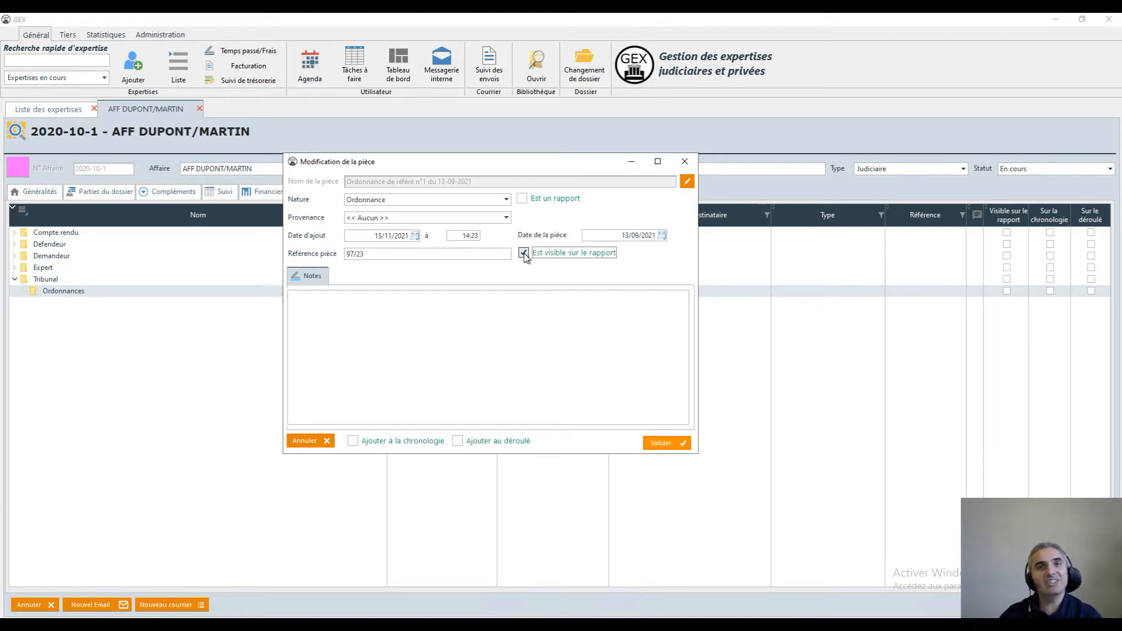
pyautogui.click(370, 310)
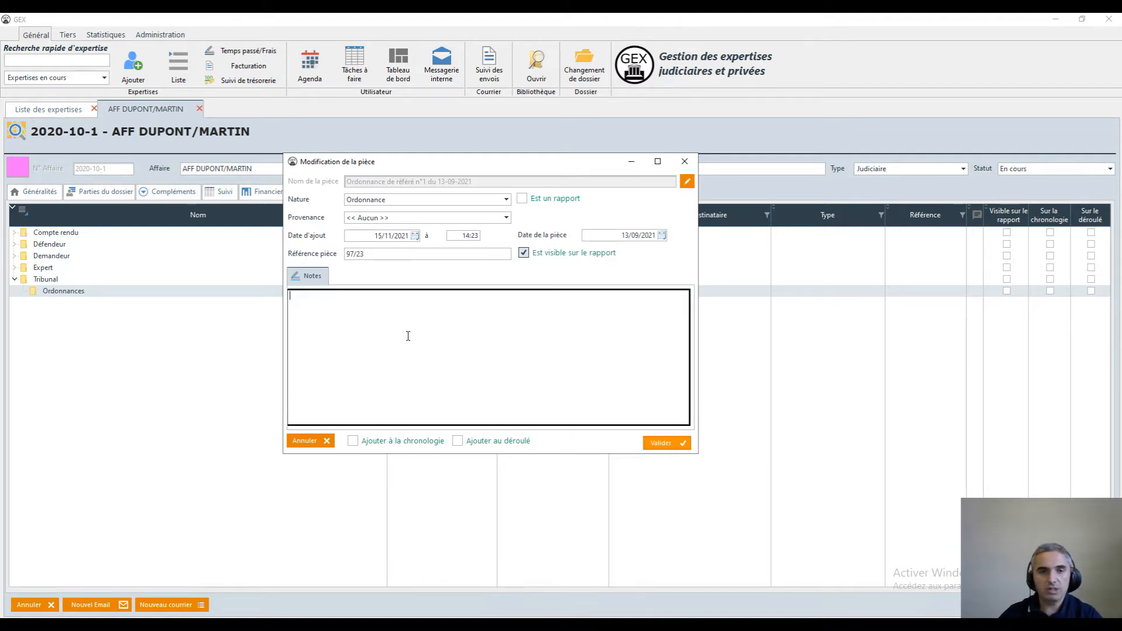
pyautogui.click(673, 444)
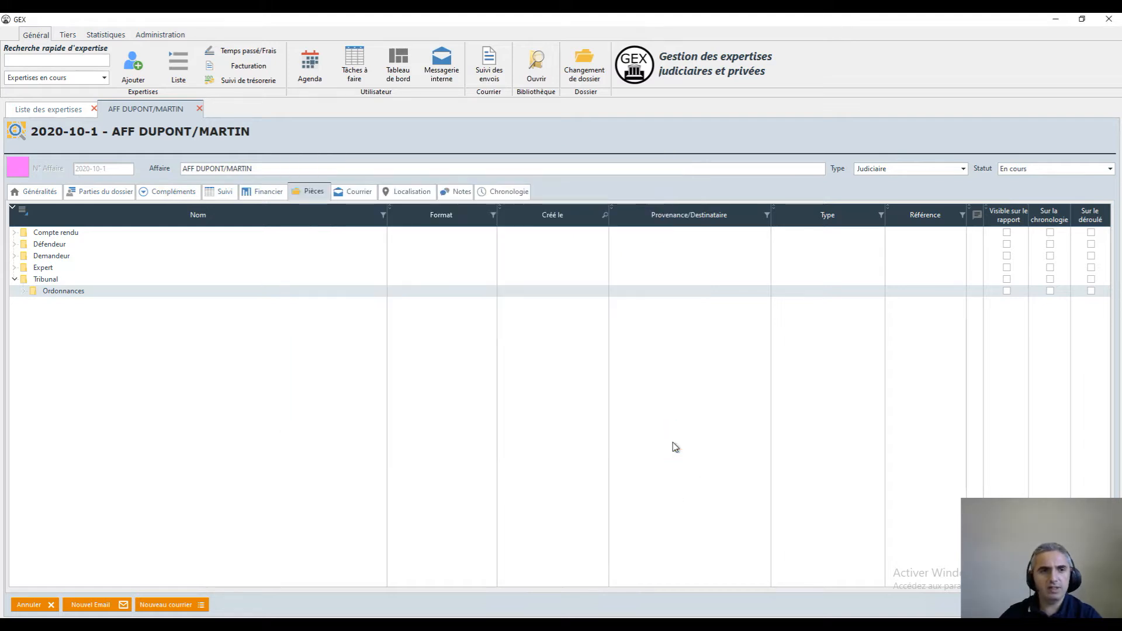
pyautogui.click(24, 290)
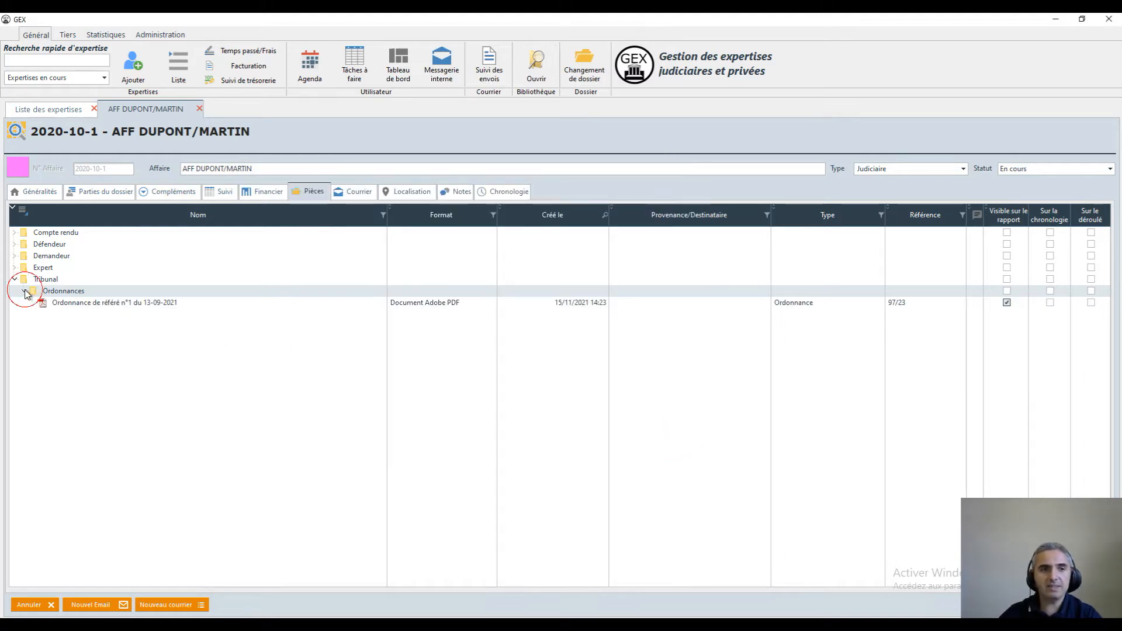
pyautogui.click(97, 305)
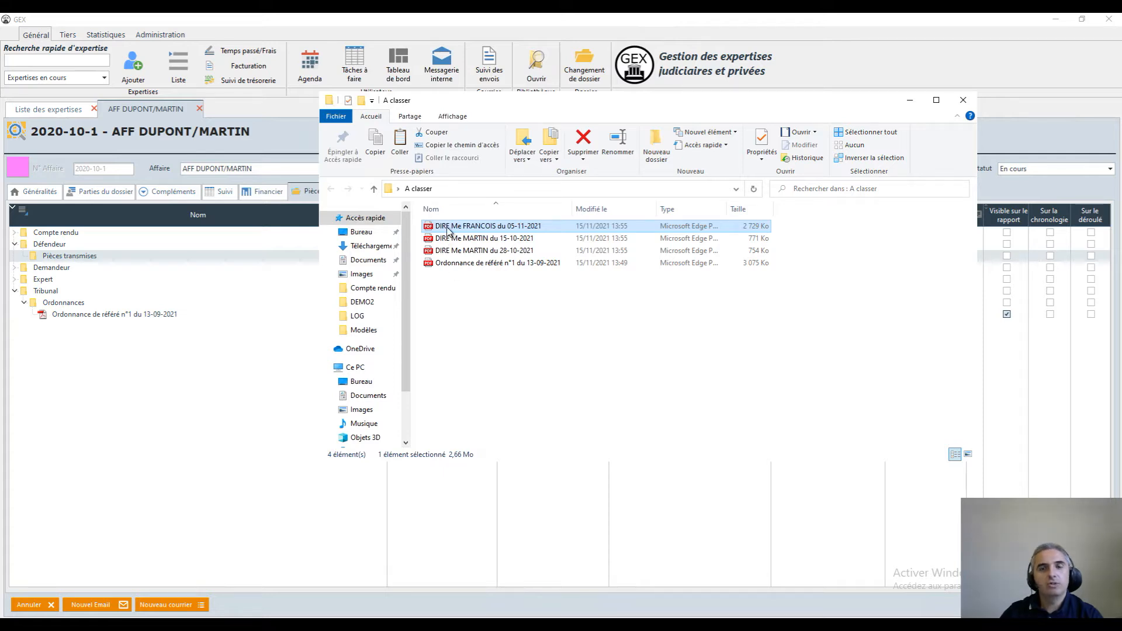
# Create a subfolder named "Dires transmis" inside the Défendeur folder
pyautogui.click(48, 246)
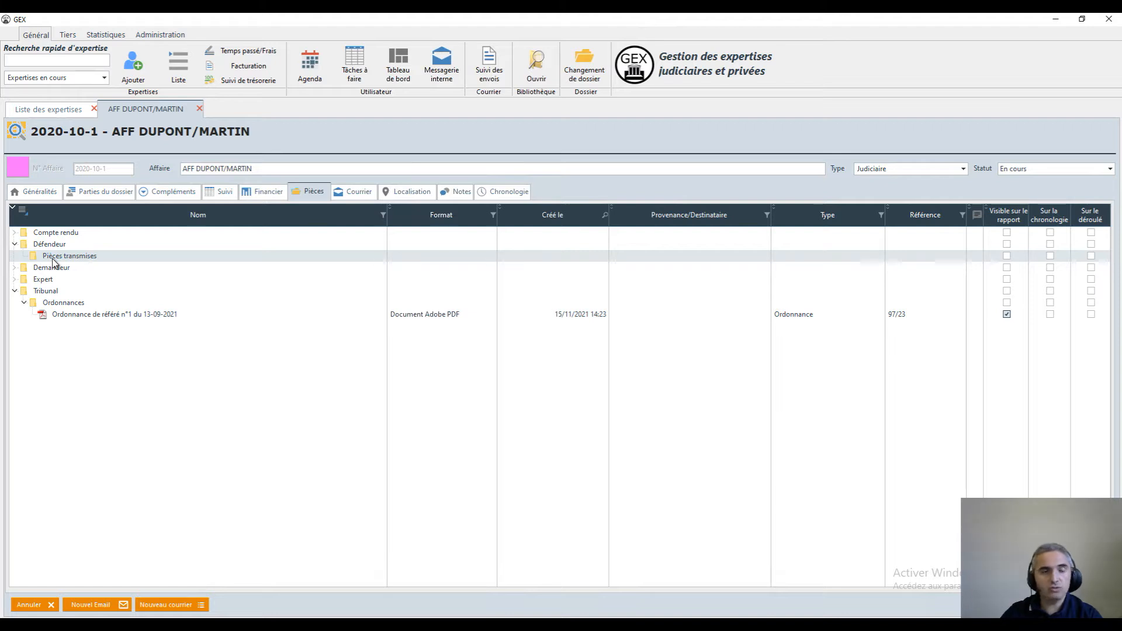
pyautogui.rightClick(54, 246)
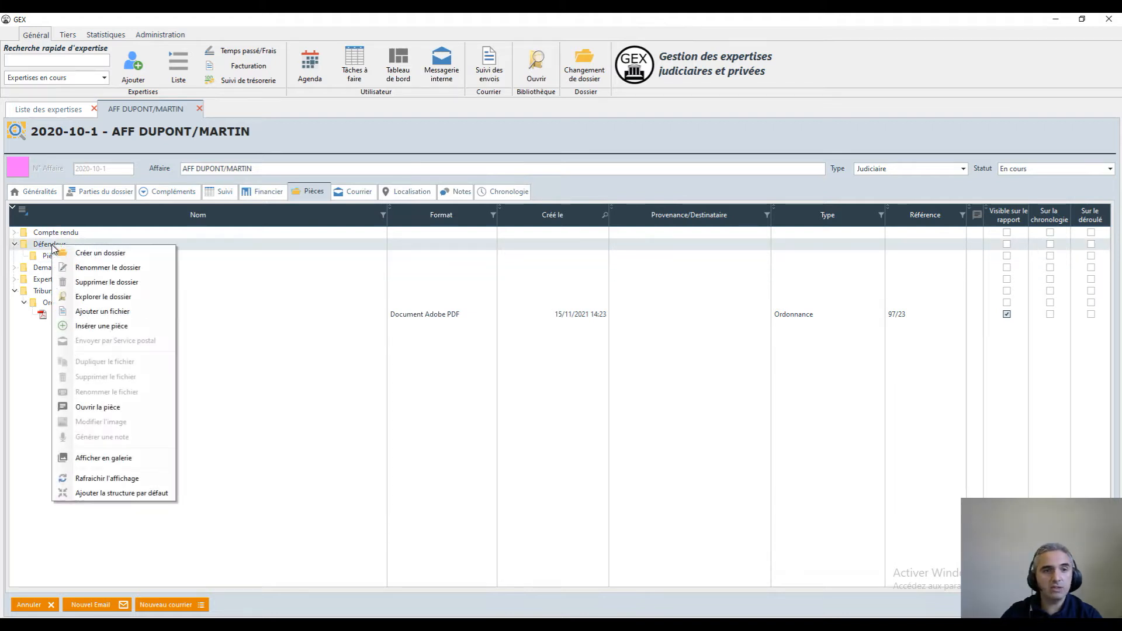
pyautogui.click(100, 254)
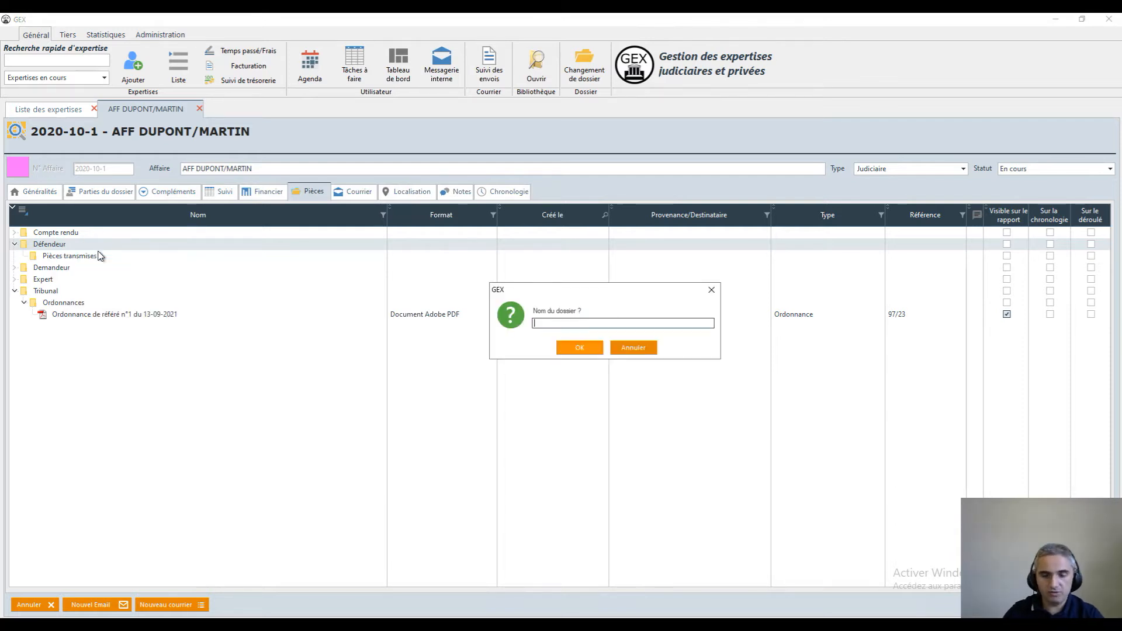
pyautogui.write('Dires')
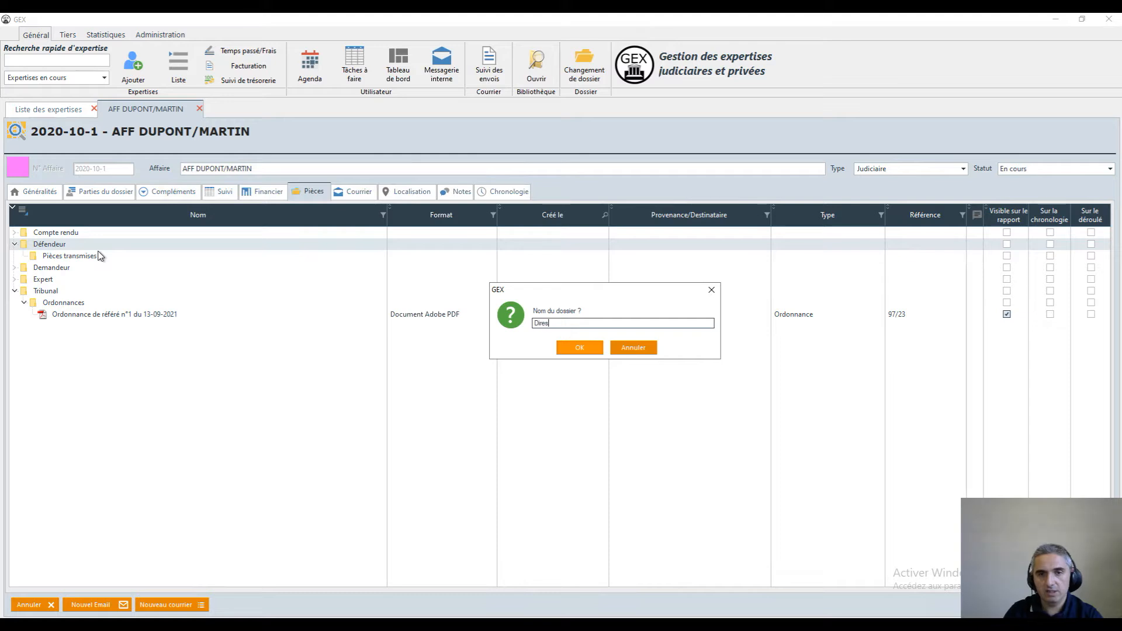
pyautogui.write(' transmis')
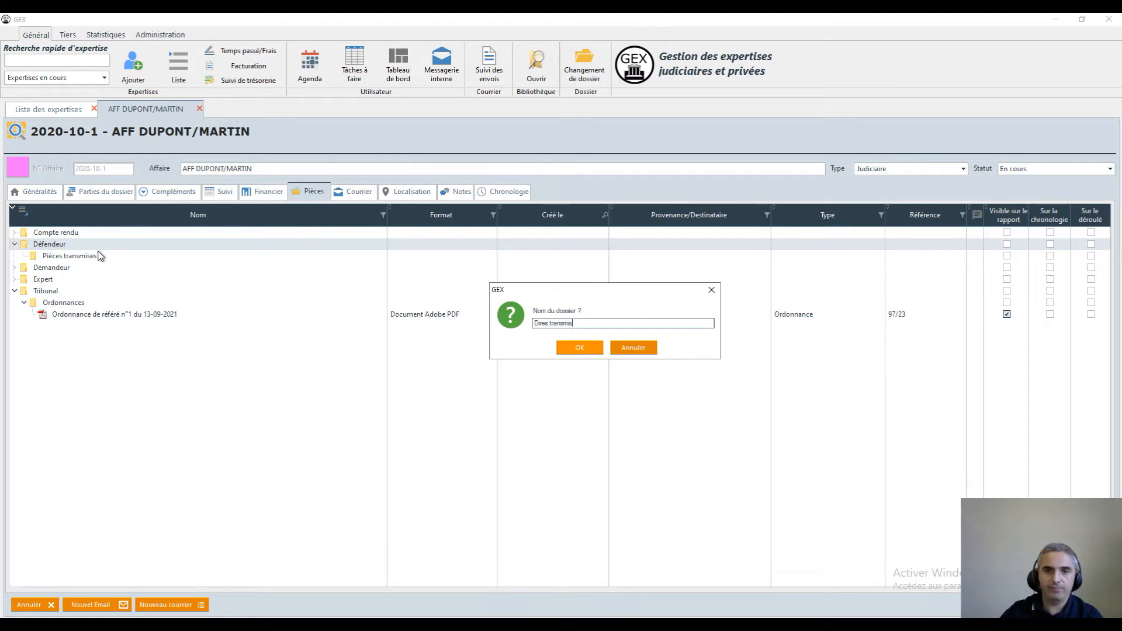
pyautogui.click(578, 347)
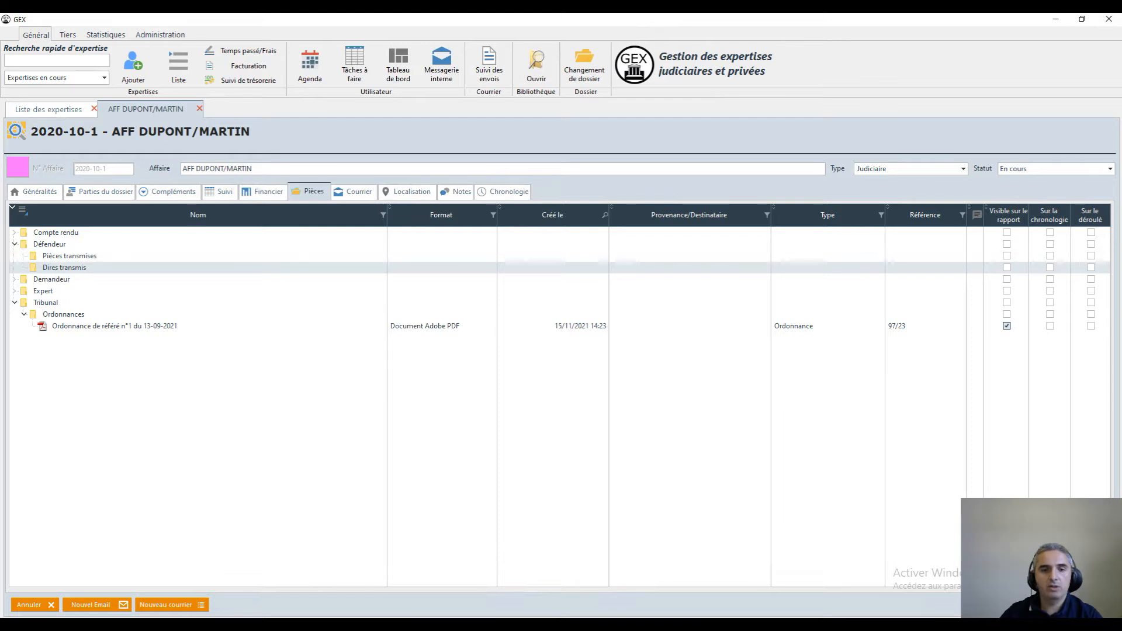
# Add the DIRE file dated 05-11-2021 from the A classer folder to Dires transmis, deleting the original file
pyautogui.click(502, 624)
pyautogui.moveTo(476, 227); pyautogui.dragTo(65, 268)
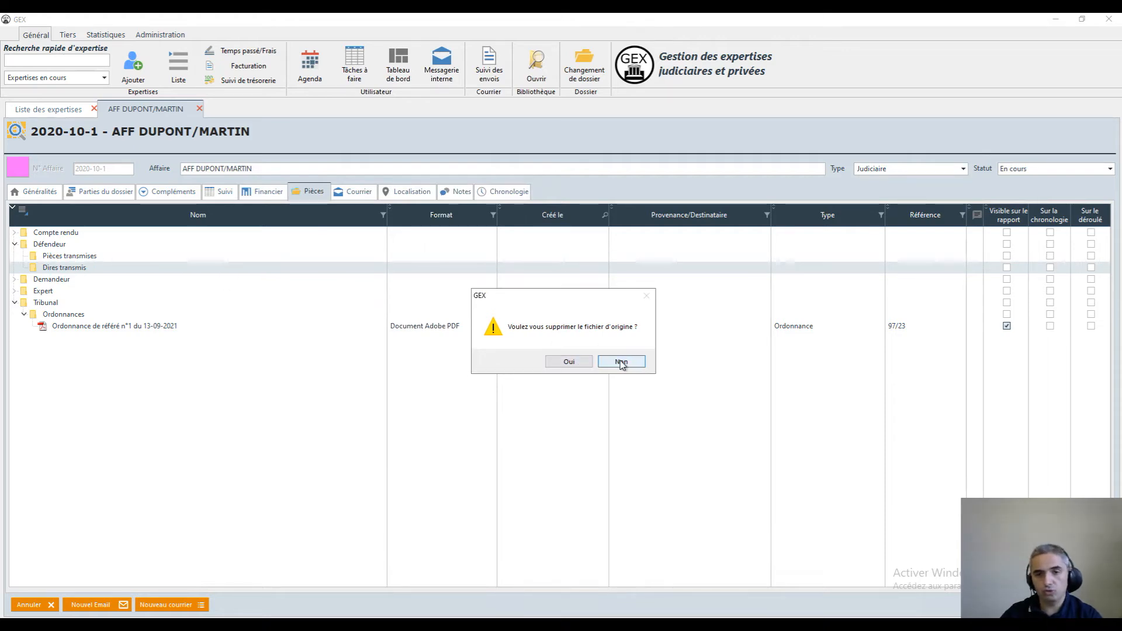
pyautogui.click(570, 362)
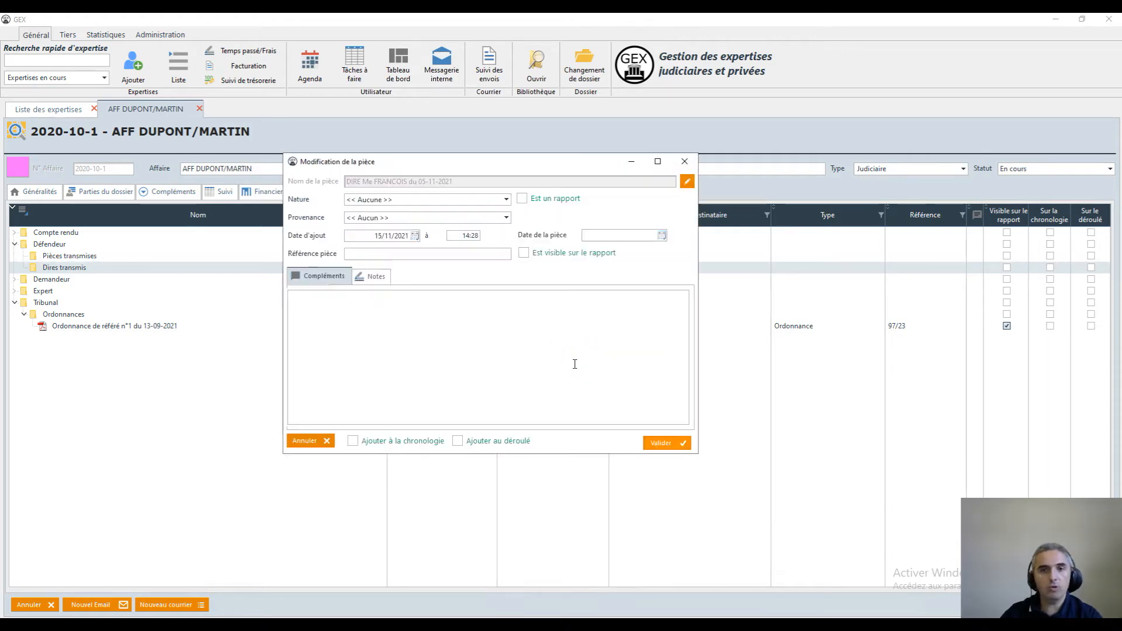
# Set the added file's nature to Dire and its provenance to the lawyer named in the file name
pyautogui.click(386, 200)
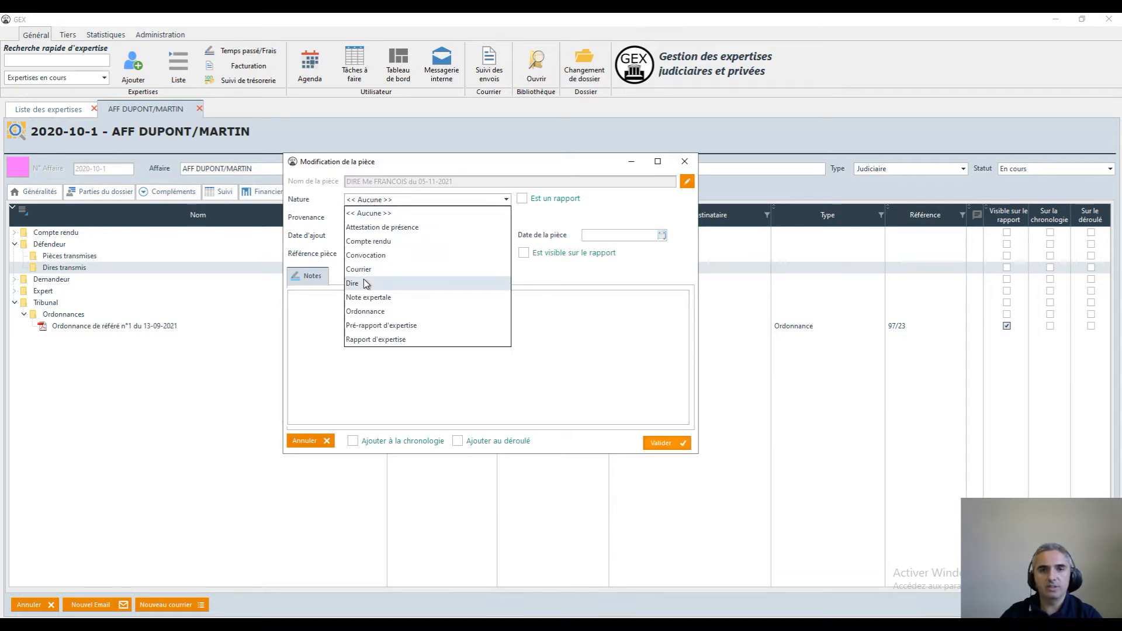
pyautogui.click(367, 282)
pyautogui.click(371, 221)
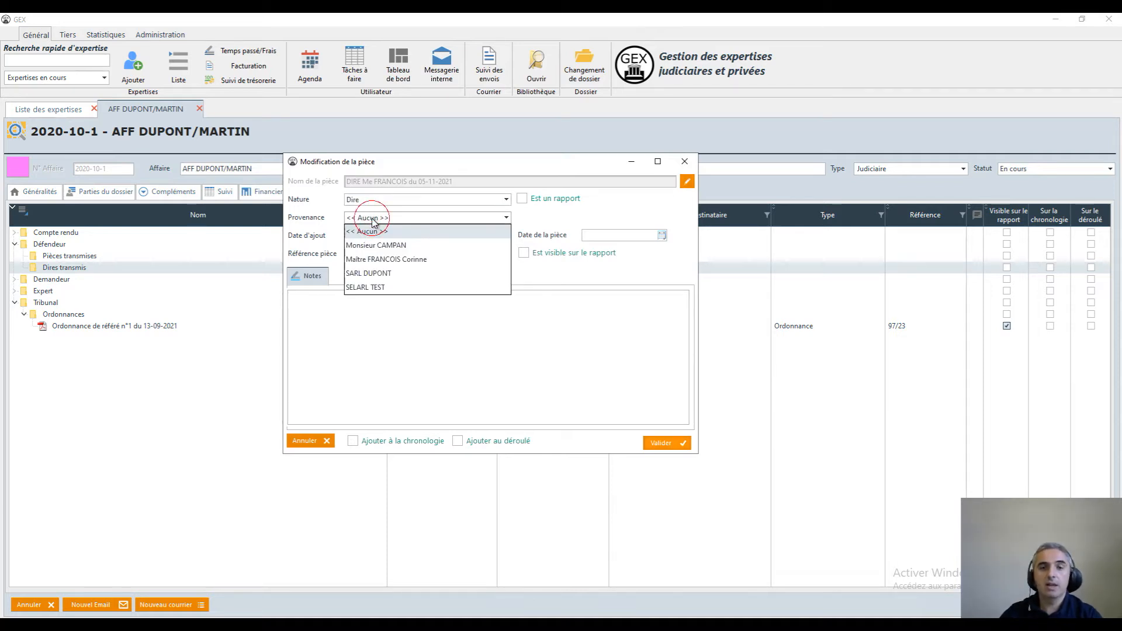
pyautogui.click(394, 260)
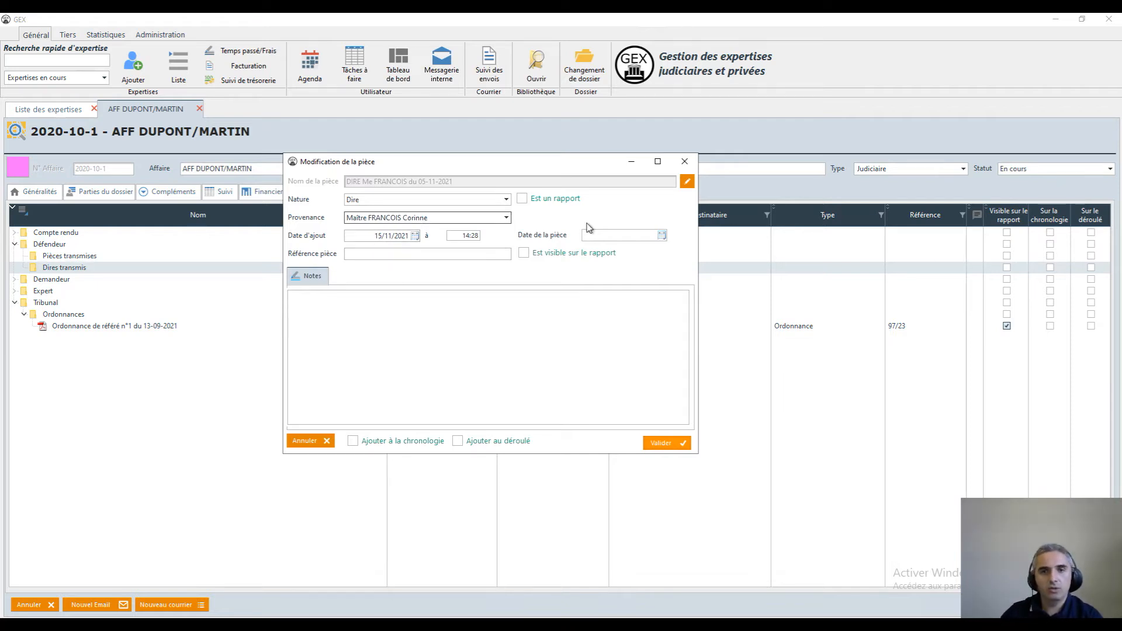
# Check the A classer folder and set the document date of the defendant's DIRE to 15/10/2021
pyautogui.click(328, 624)
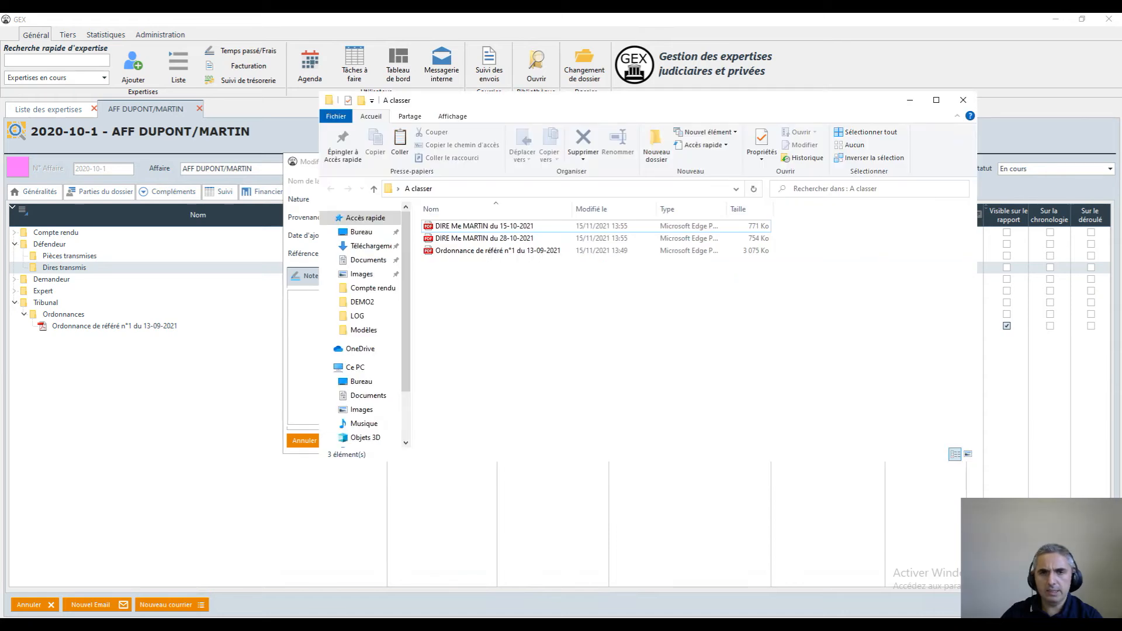
pyautogui.click(329, 624)
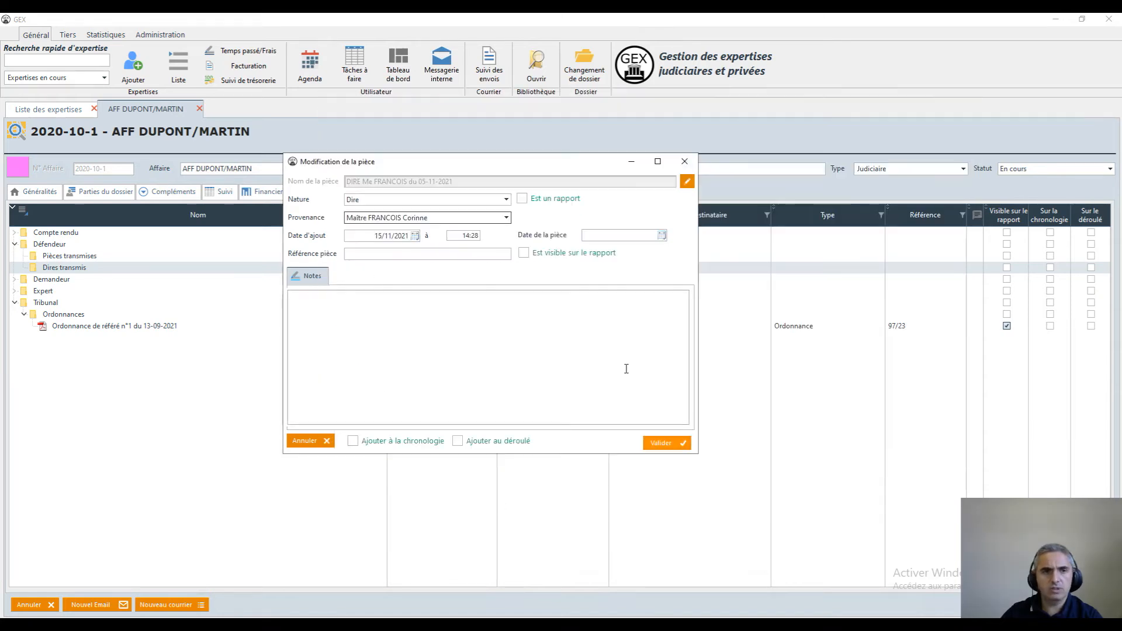
pyautogui.click(662, 236)
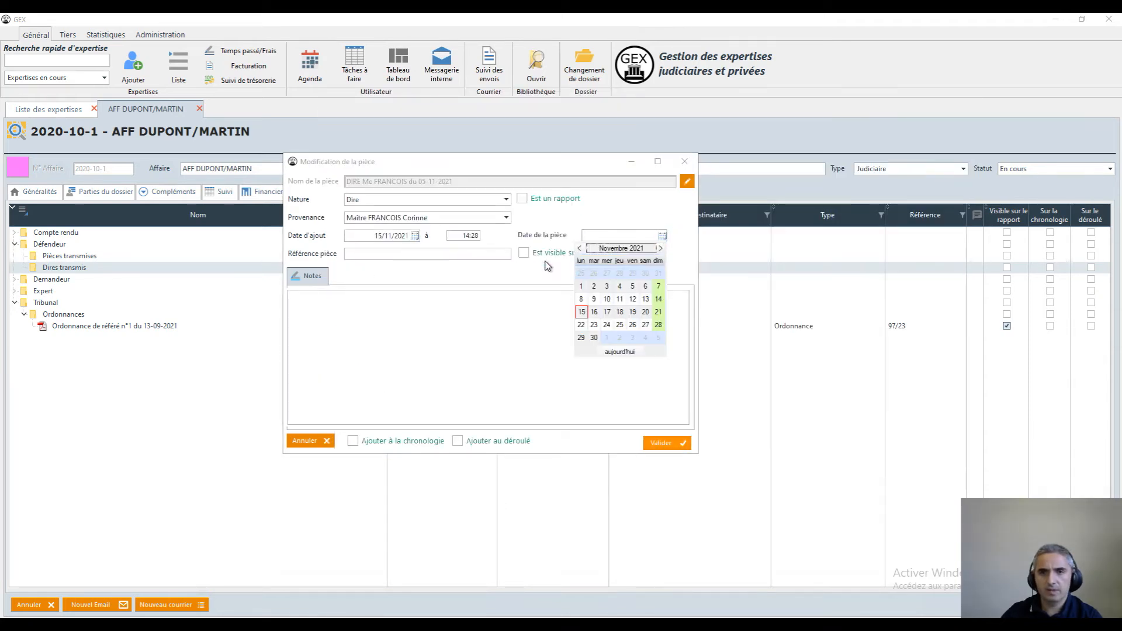
pyautogui.click(580, 249)
pyautogui.click(631, 299)
# Mark the defendant's DIRE visible in the report, add it to the déroulé and validate the document details
pyautogui.click(399, 253)
pyautogui.click(523, 253)
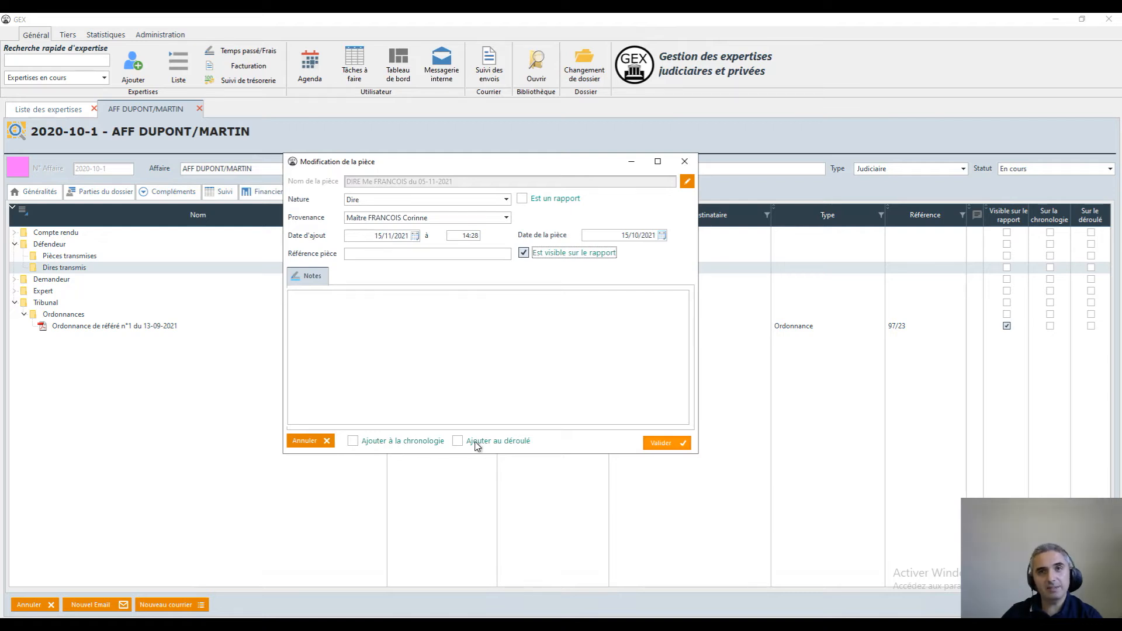
pyautogui.click(506, 444)
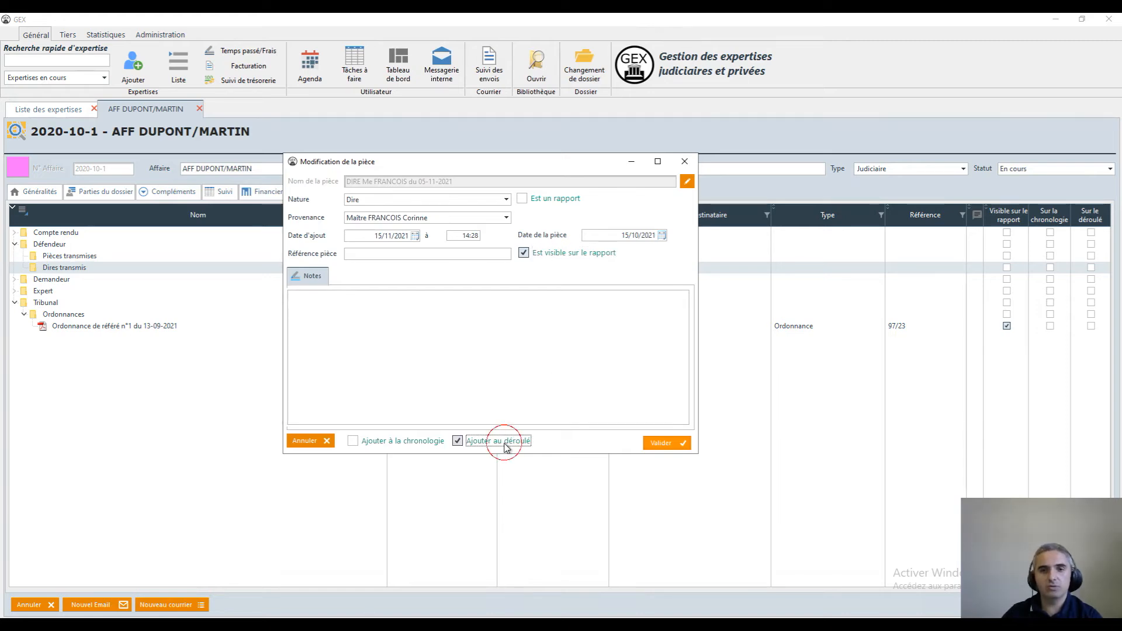
pyautogui.click(655, 443)
# Add the DIRE files dated 15-10-2021 and 28-10-2021 from A classer to Demandeur's Pièces transmisses folder, deleting the original files
pyautogui.click(352, 625)
pyautogui.click(495, 239)
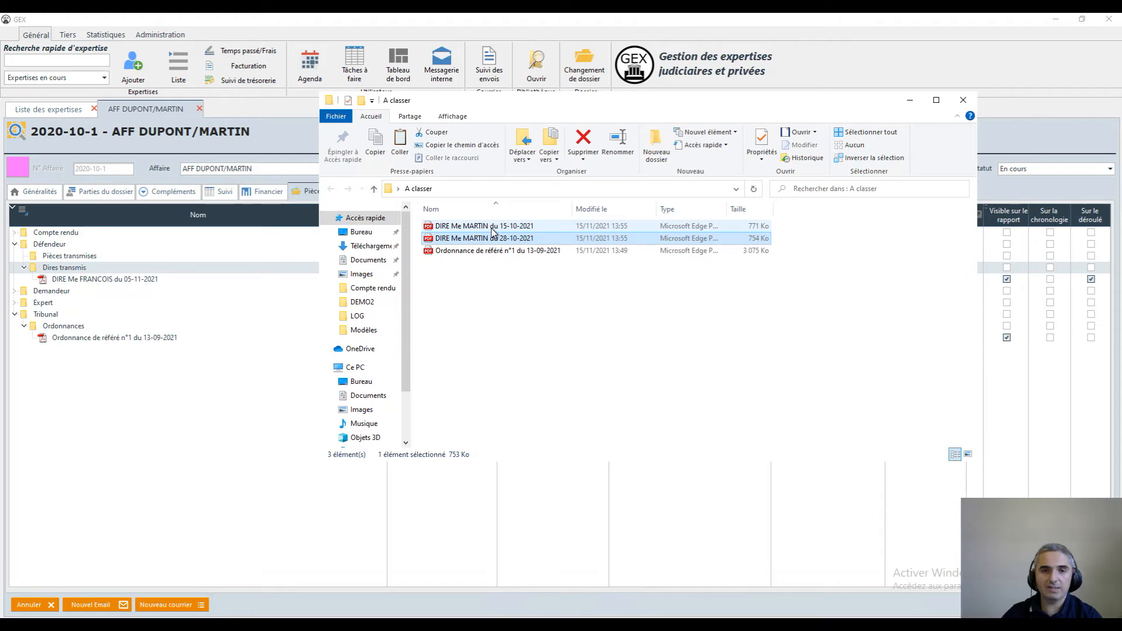
pyautogui.keyDown('ctrl'); pyautogui.click(492, 226); pyautogui.keyUp('ctrl')
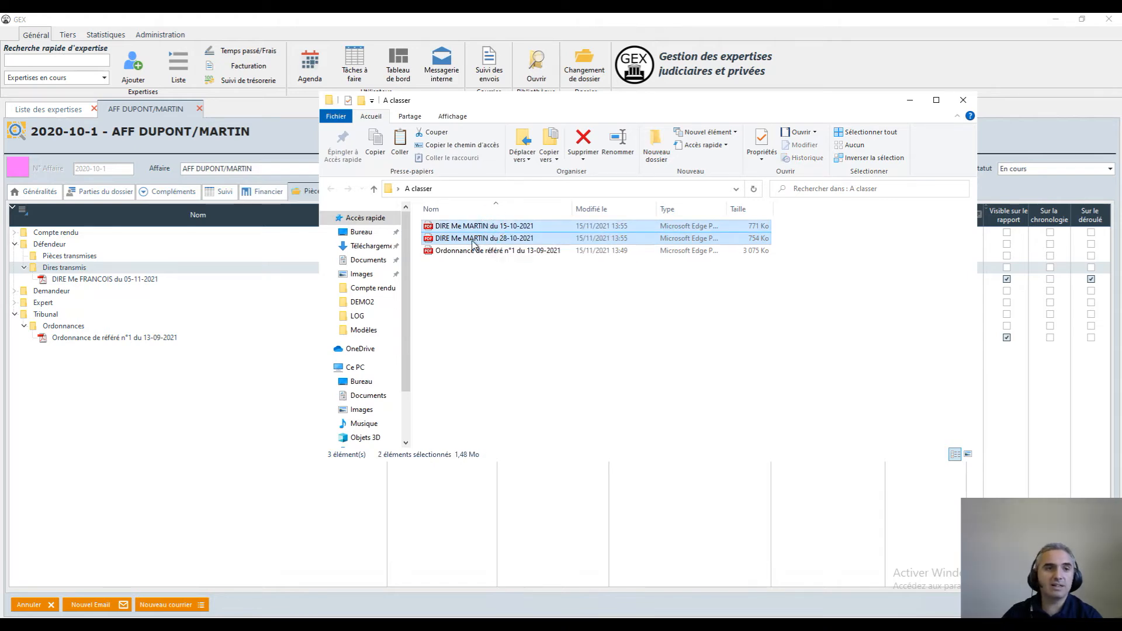
pyautogui.click(15, 291)
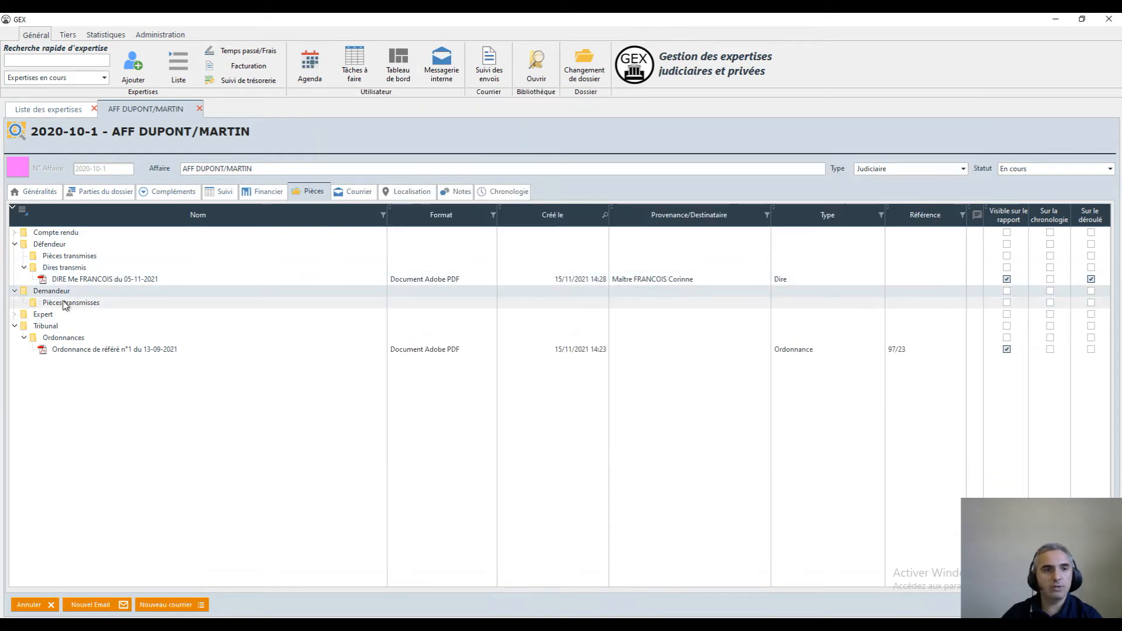
pyautogui.click(65, 303)
pyautogui.hotkey('alt', 'Tab')
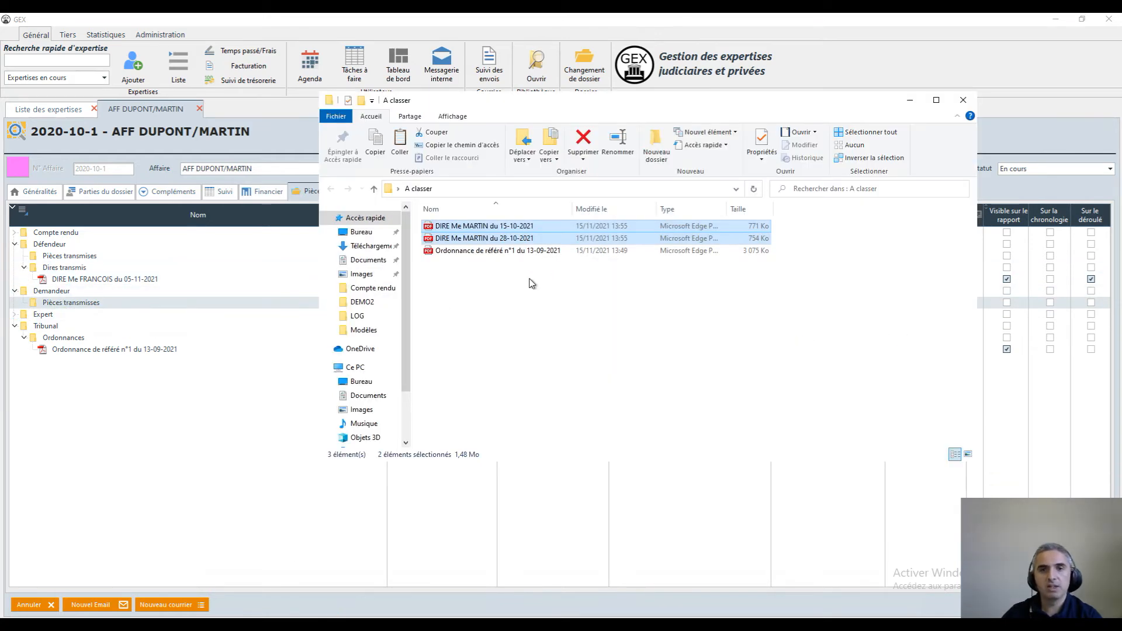
pyautogui.moveTo(503, 238); pyautogui.dragTo(70, 307)
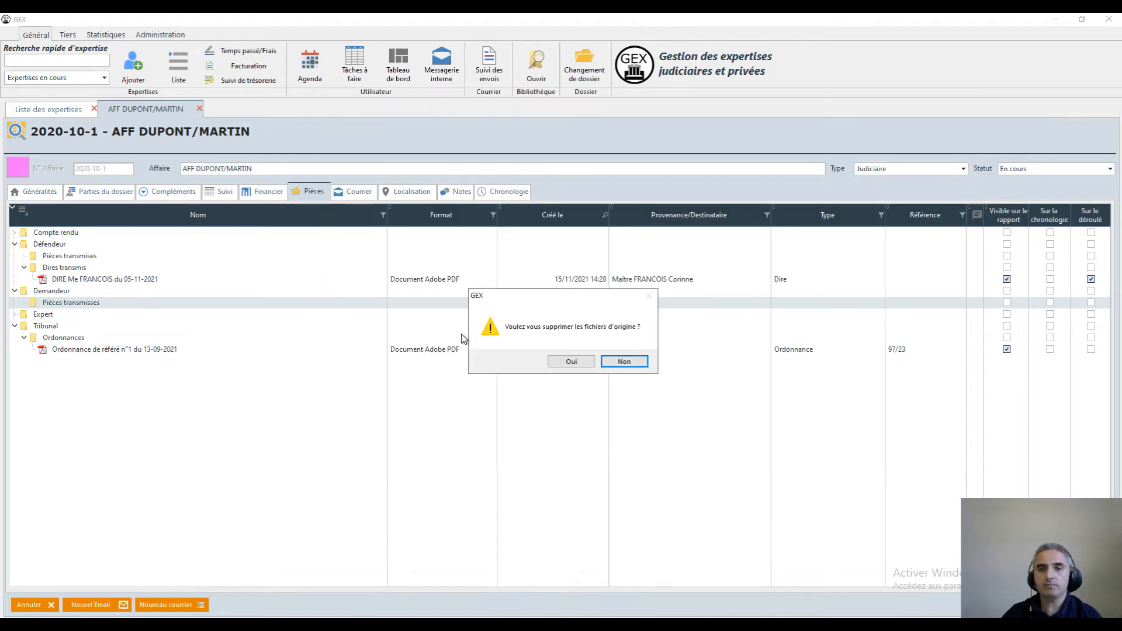
pyautogui.click(572, 362)
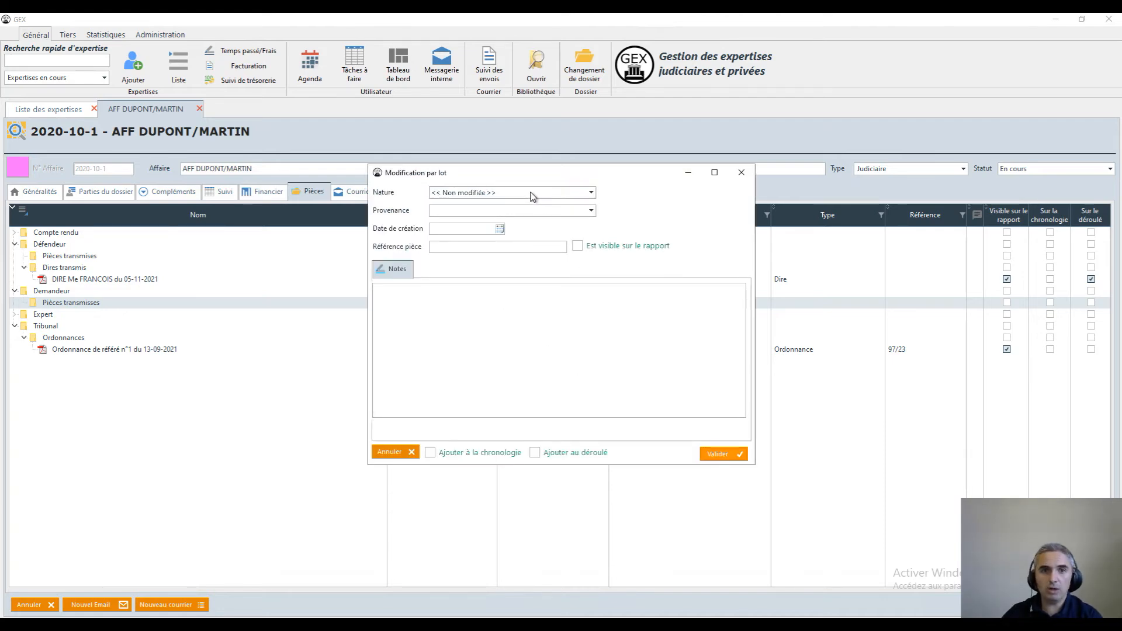
# Set the batch's nature to Dire and its provenance to SELARL TEST, with the firm's lawyer as contact
pyautogui.click(533, 195)
pyautogui.click(453, 278)
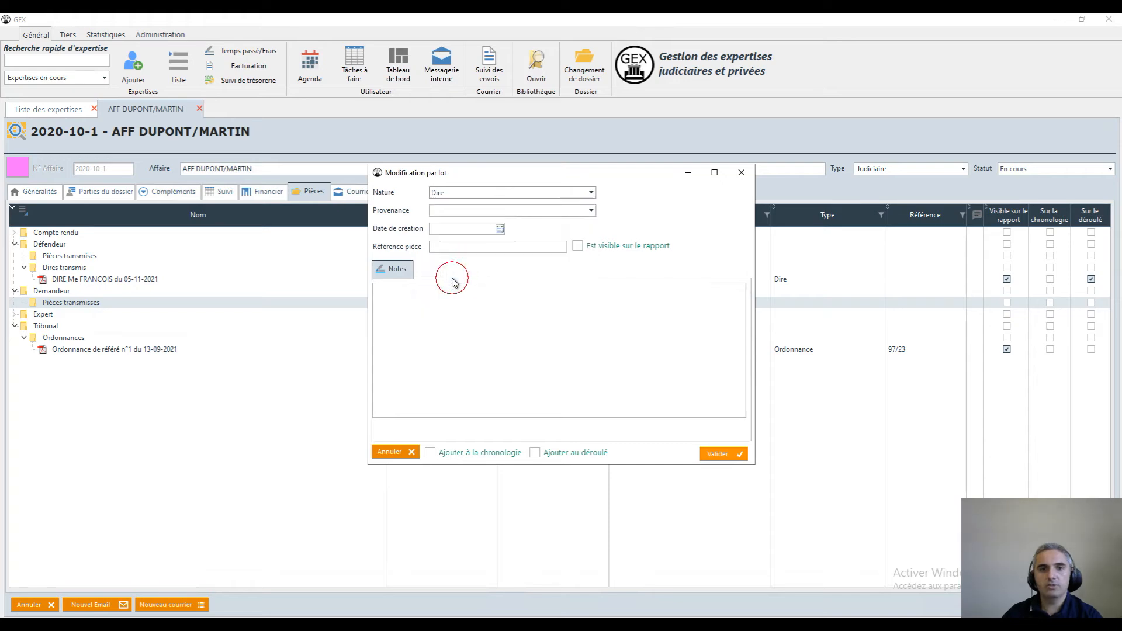
pyautogui.click(469, 211)
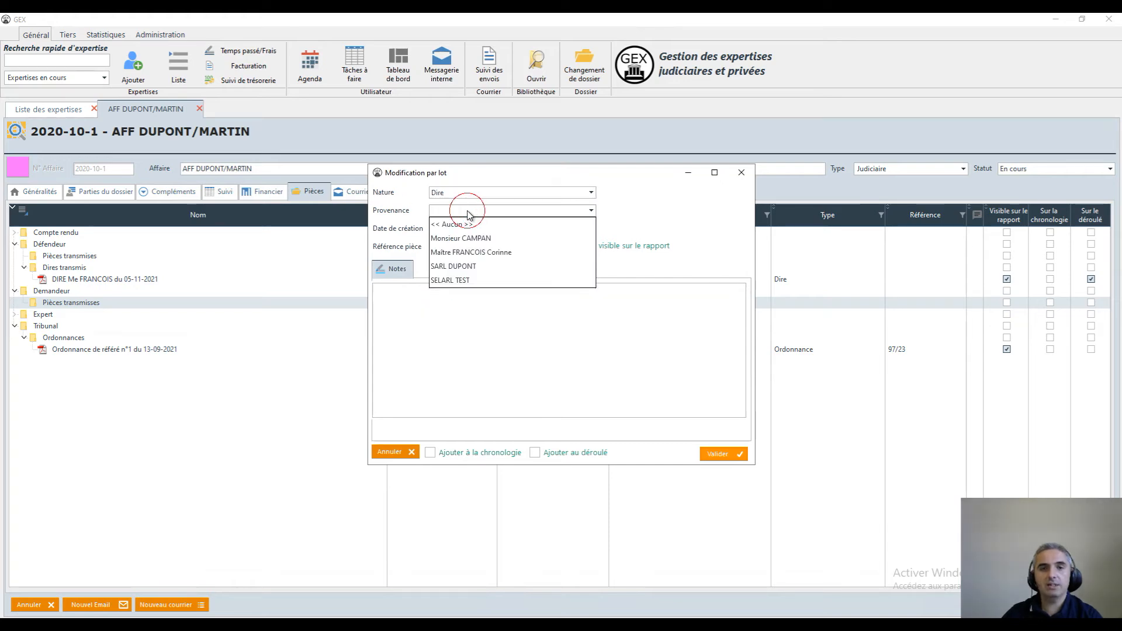
pyautogui.click(473, 279)
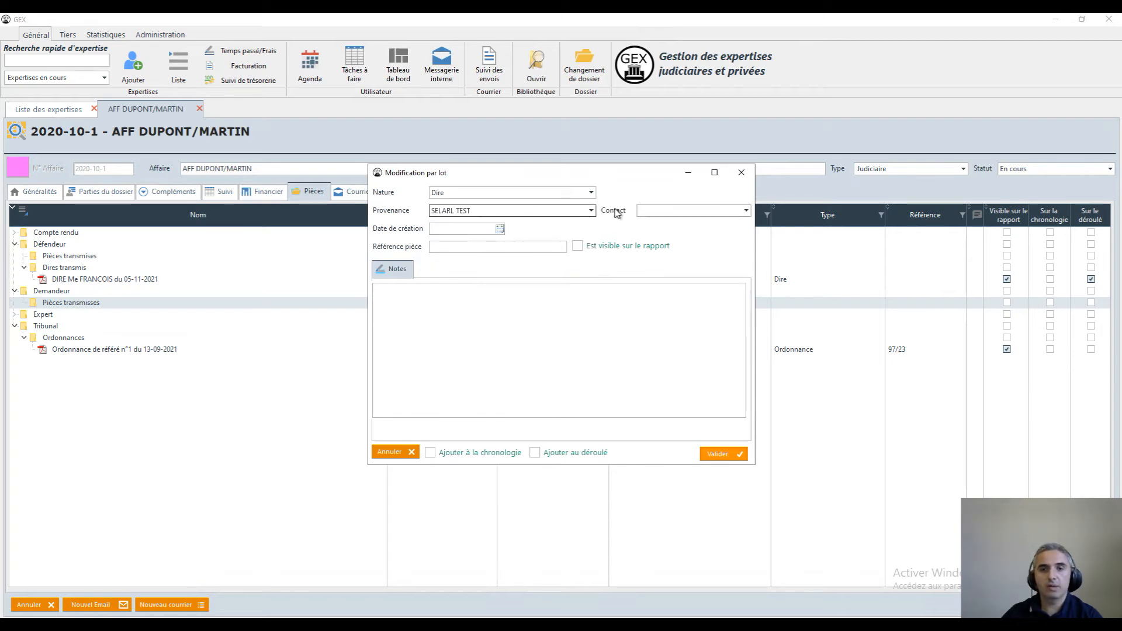
pyautogui.click(727, 212)
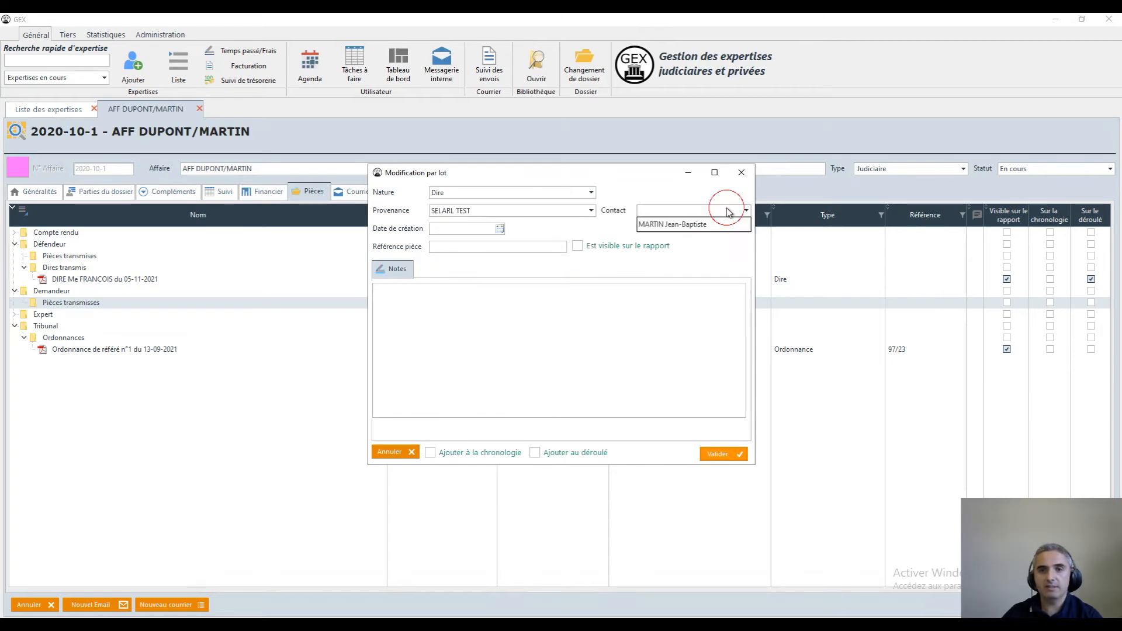
pyautogui.click(669, 225)
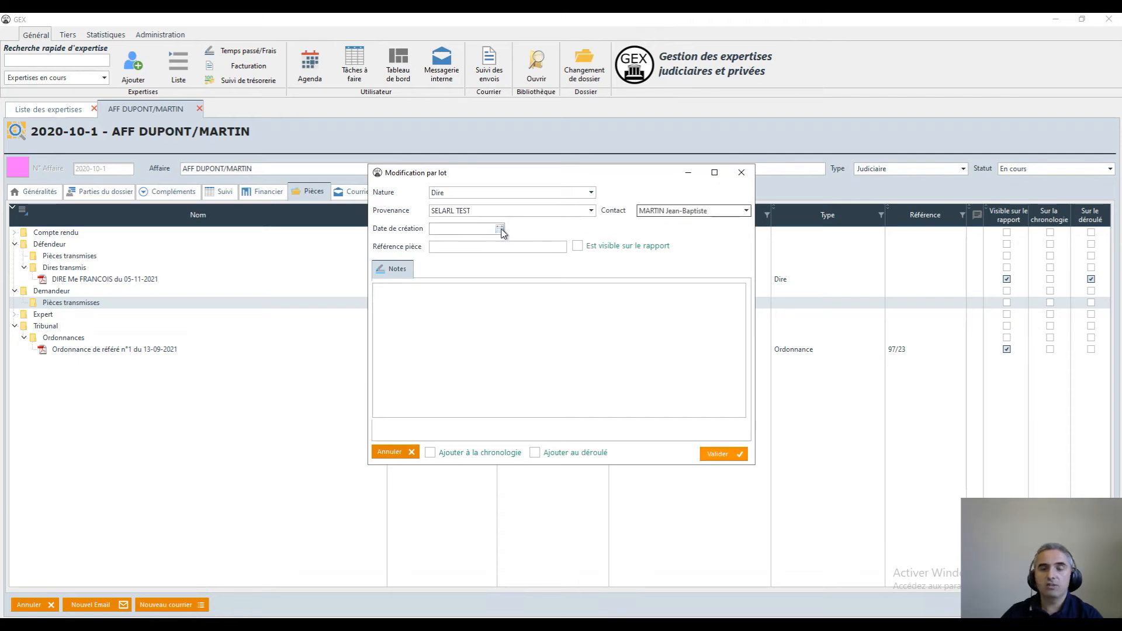
# Give the batch the creation date 15/11/2021, mark it visible in the report, add it to the déroulé and validate
pyautogui.click(500, 229)
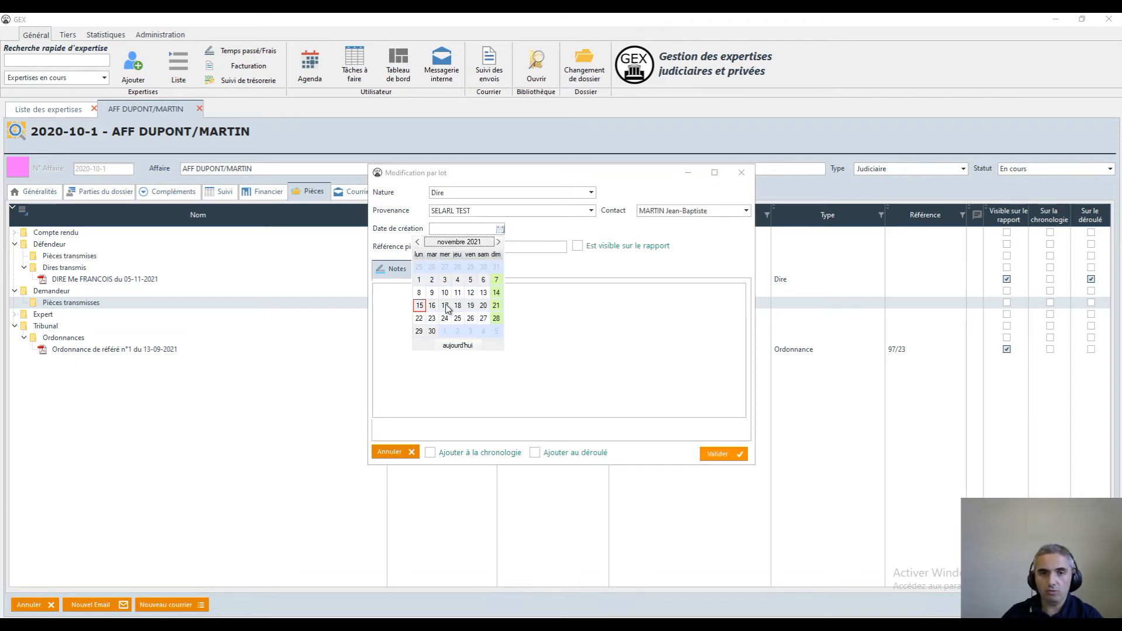
pyautogui.click(419, 305)
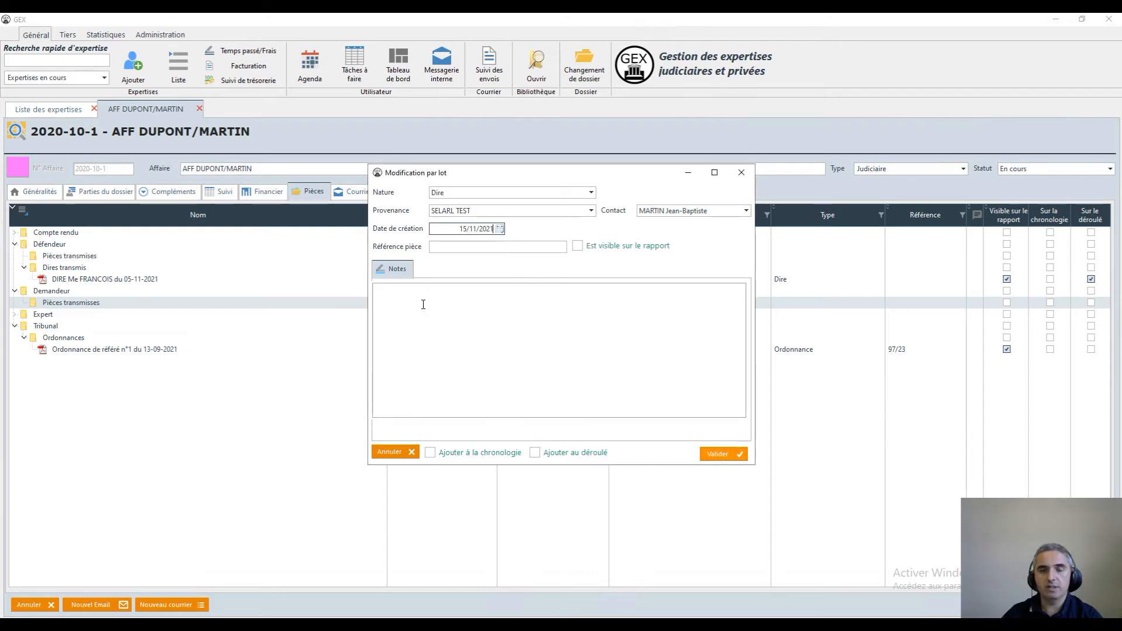
pyautogui.click(577, 246)
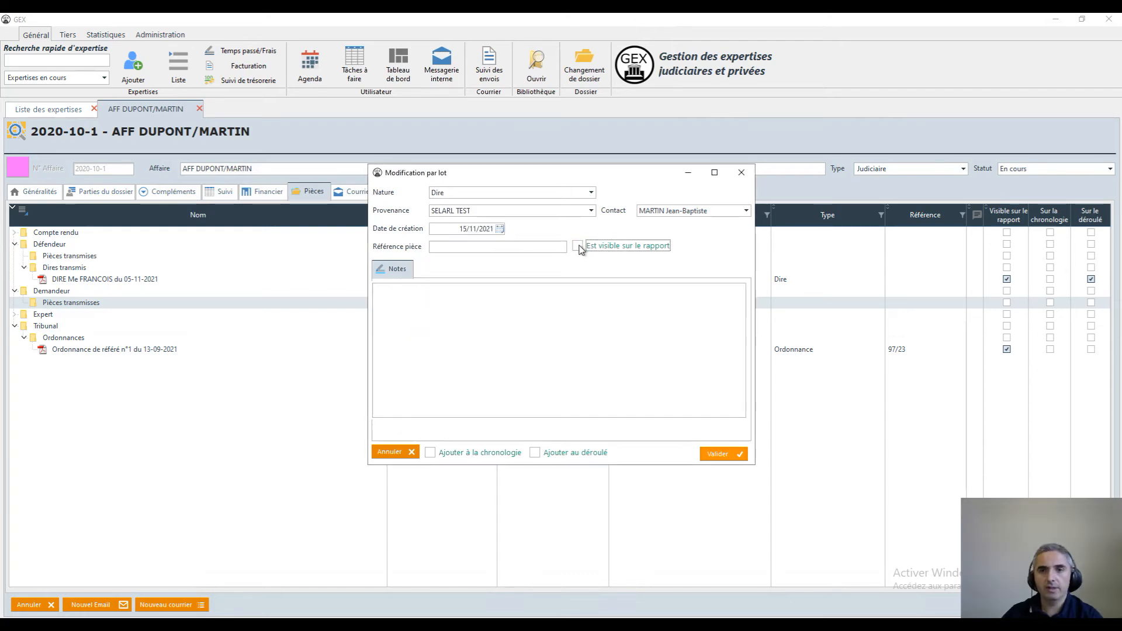
pyautogui.click(535, 453)
pyautogui.click(536, 454)
pyautogui.click(536, 454)
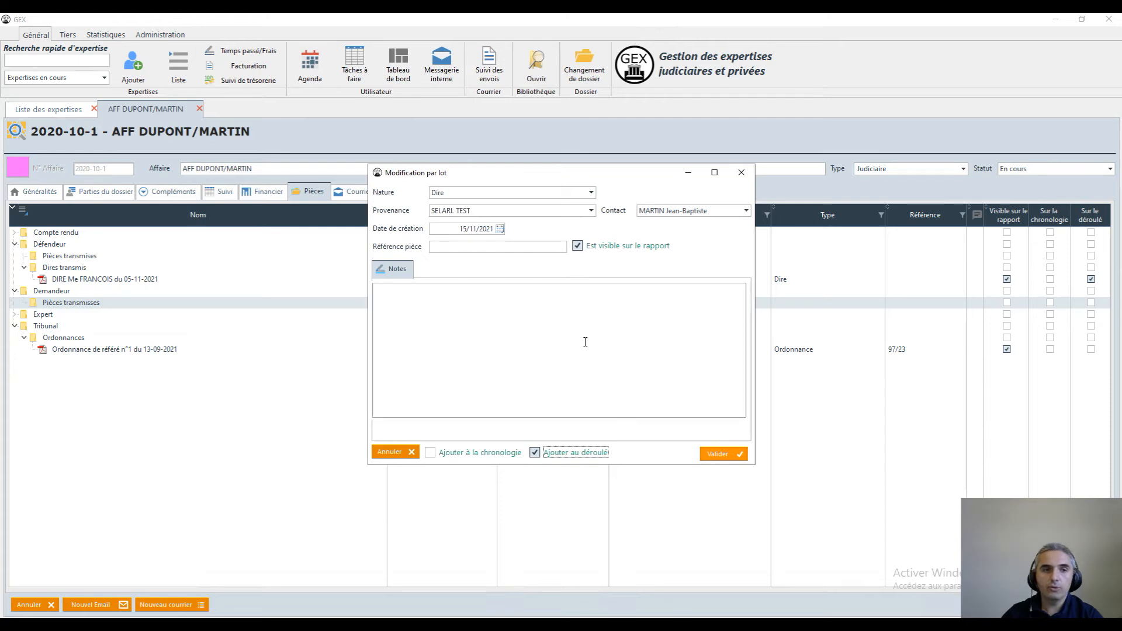
pyautogui.click(724, 453)
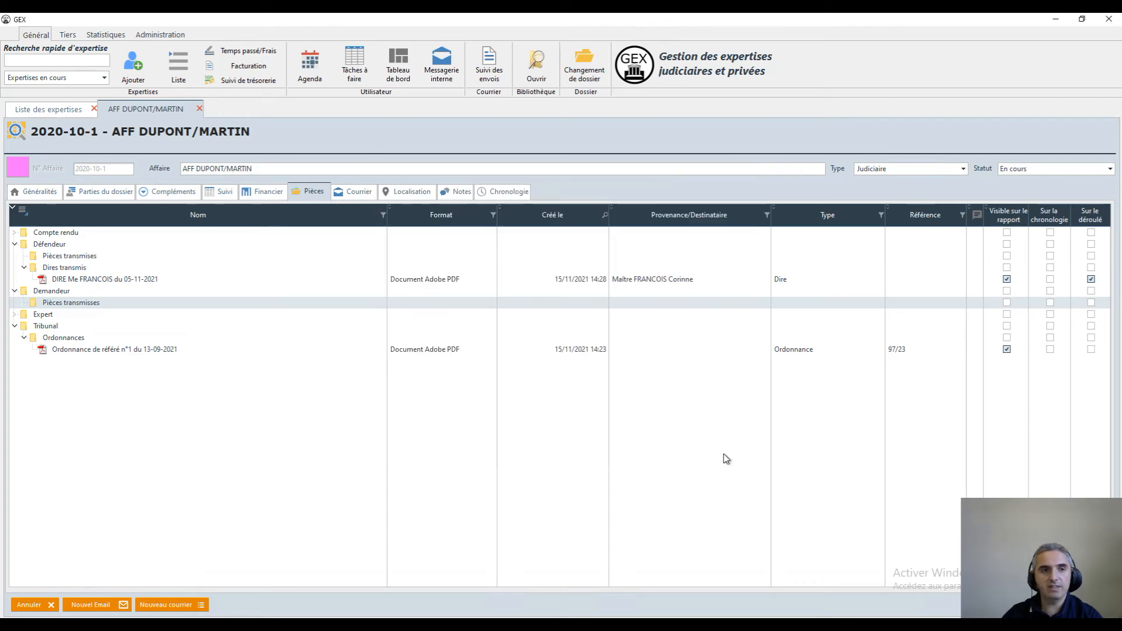
# Expand Demandeur's Pièces transmisses folder to review the filed documents, and check which files remain in A classer
pyautogui.click(24, 302)
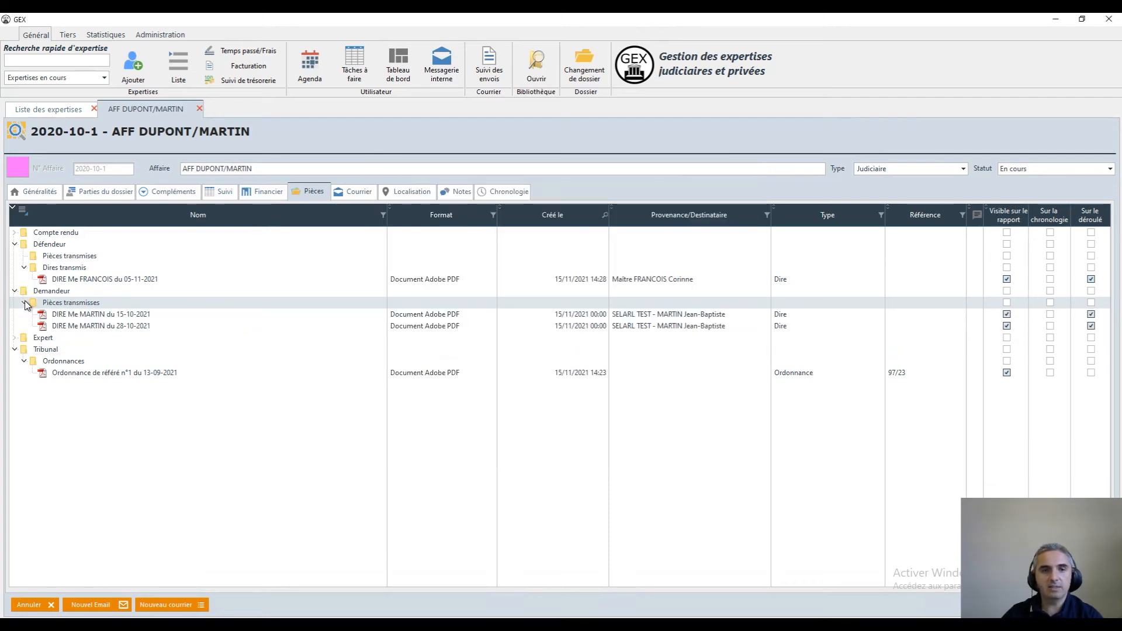
pyautogui.hotkey('alt', 'Tab')
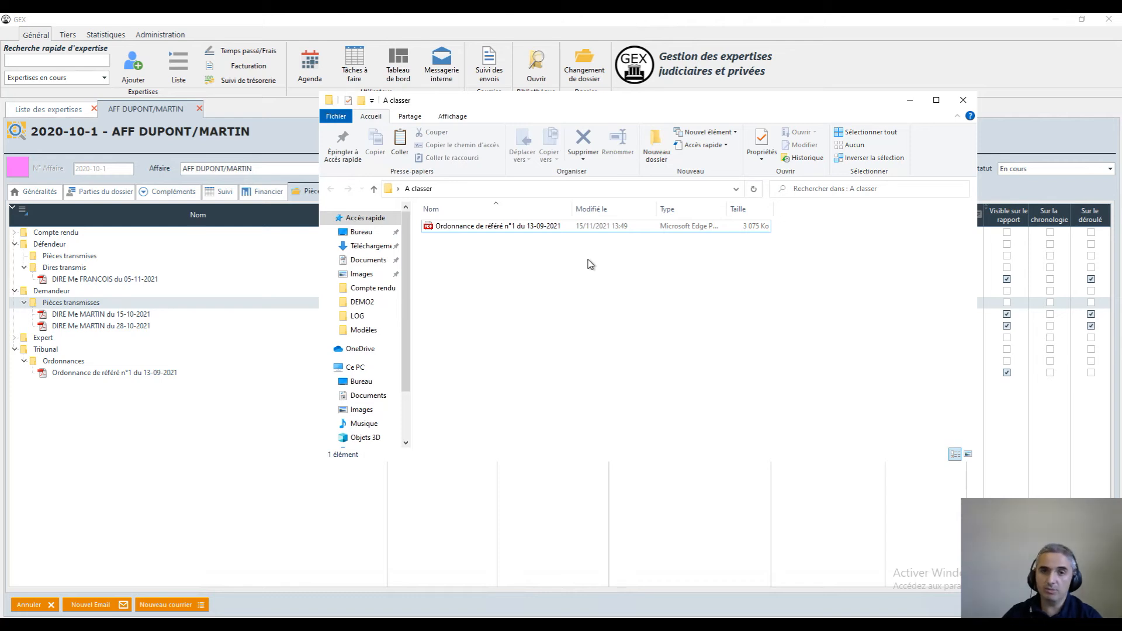
pyautogui.click(910, 103)
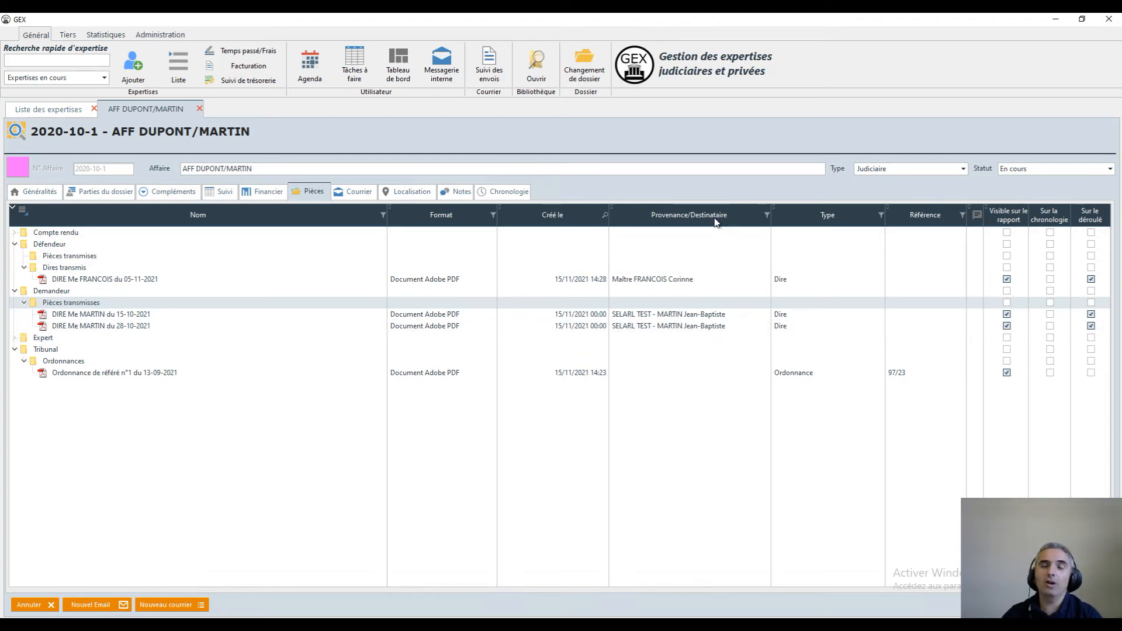
pyautogui.moveTo(716, 222)
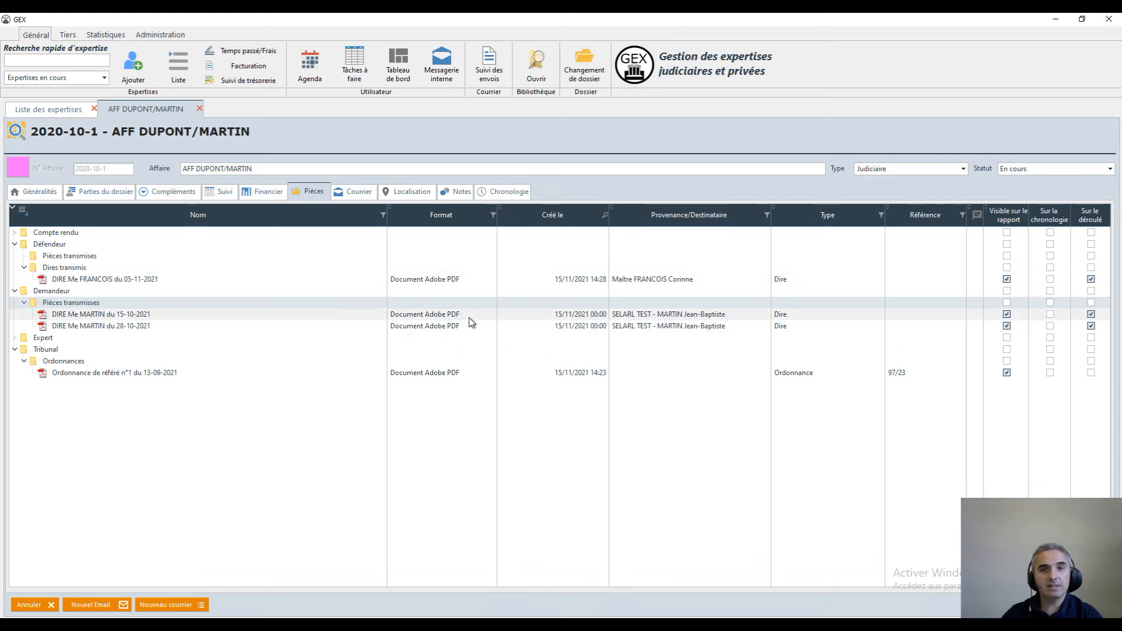
# Review the Pièces recus entries under Déroulement de l'expertise in the chronology, and return to the case's documents
pyautogui.click(511, 193)
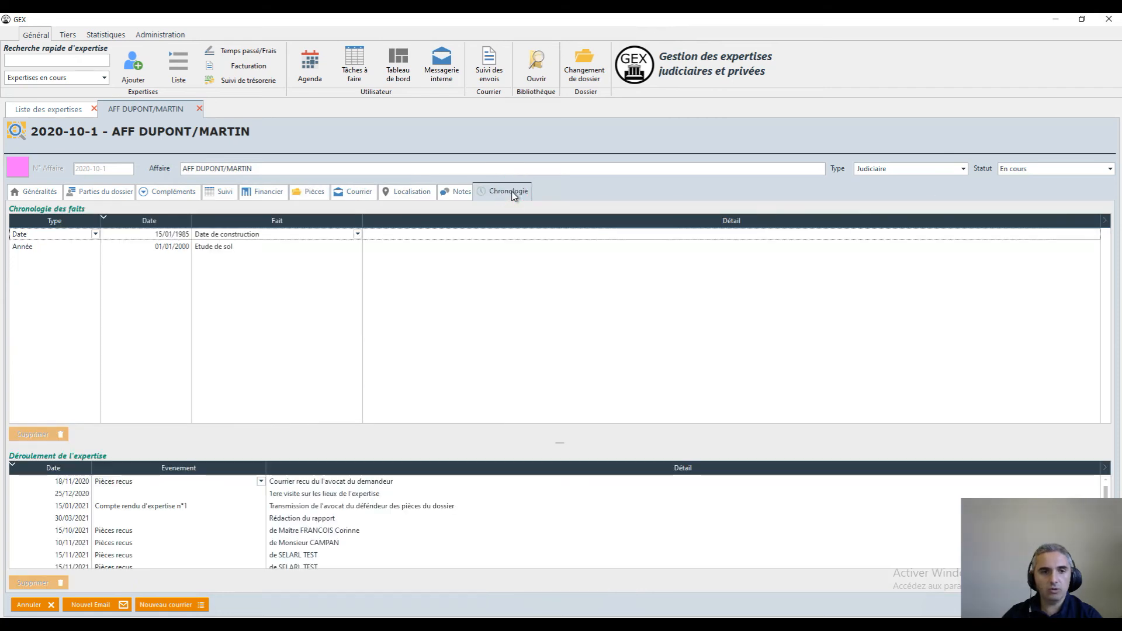
pyautogui.click(168, 542)
pyautogui.scroll(-1, 170, 546)
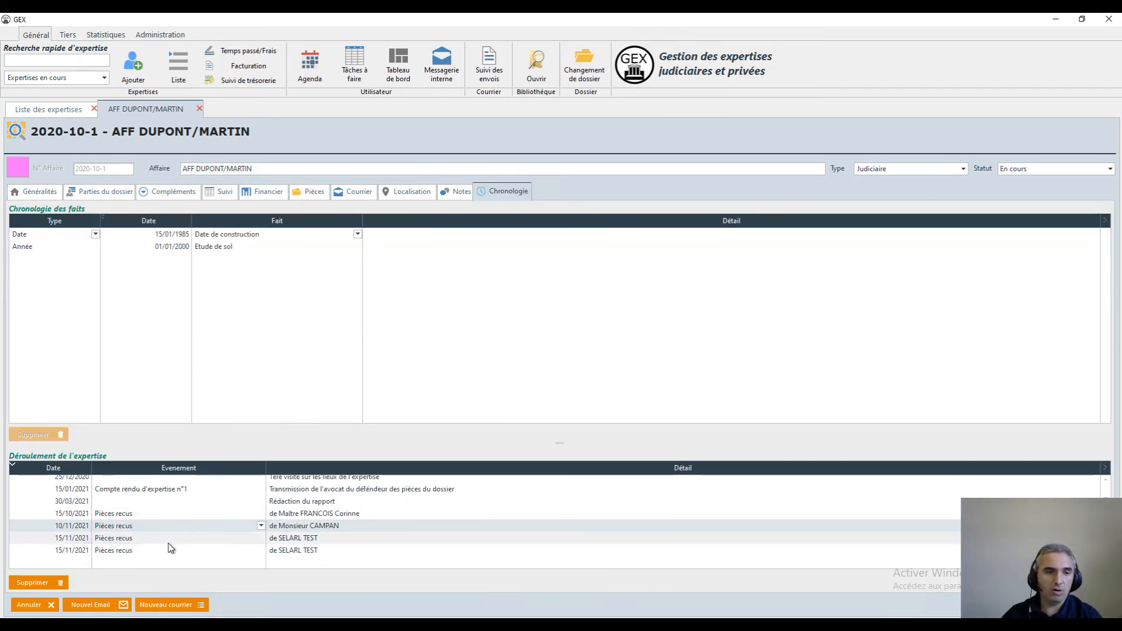
pyautogui.click(58, 550)
pyautogui.click(65, 526)
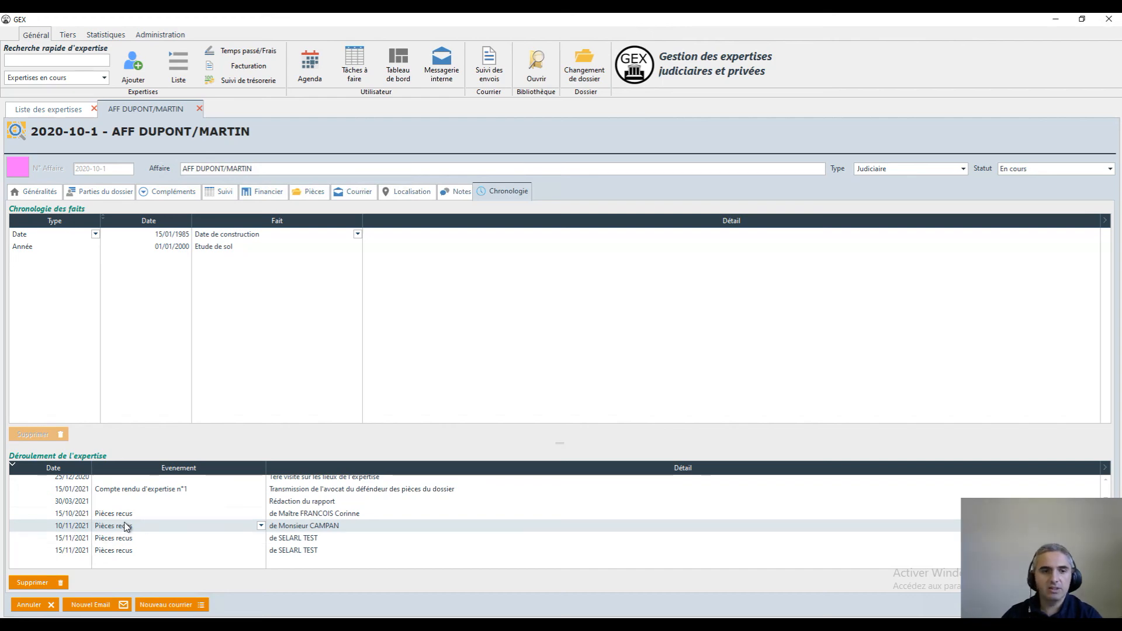
pyautogui.click(124, 550)
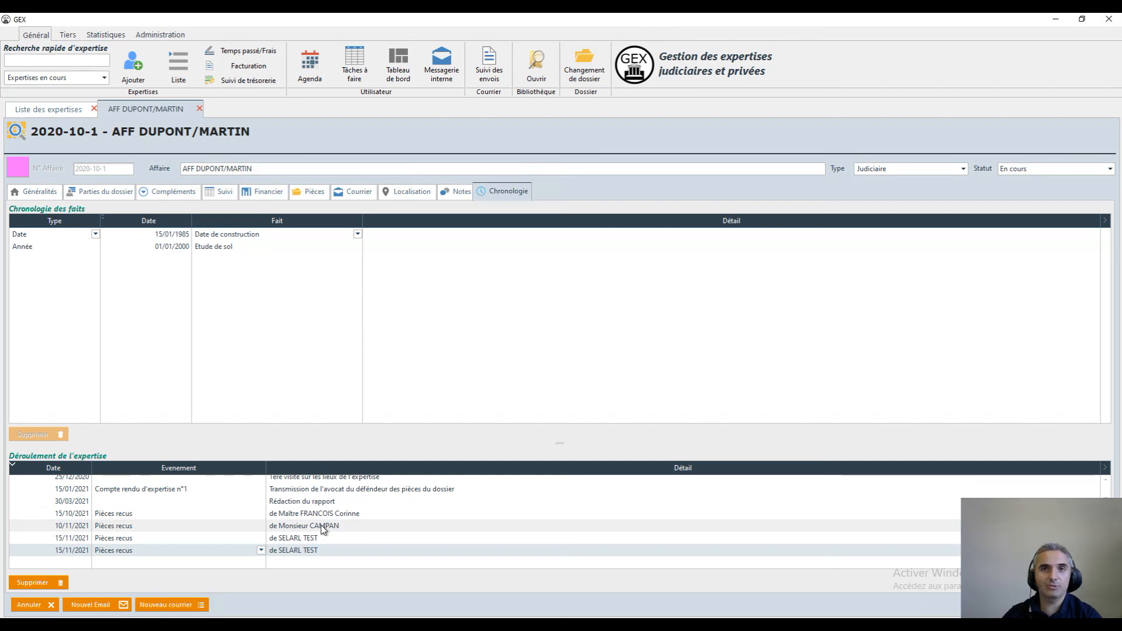
pyautogui.click(316, 193)
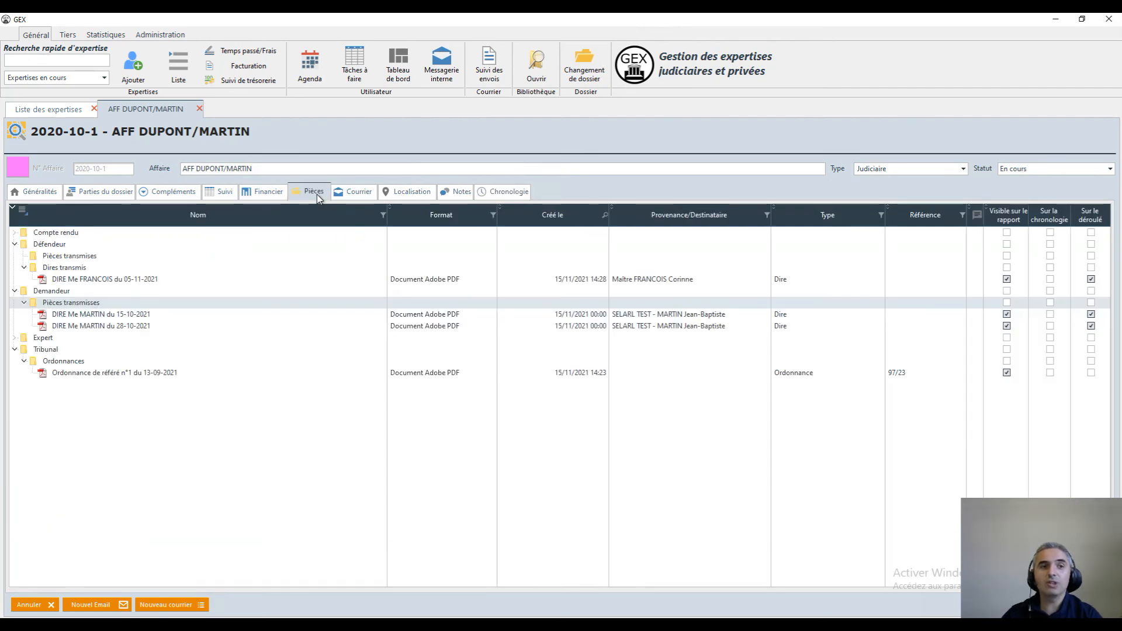